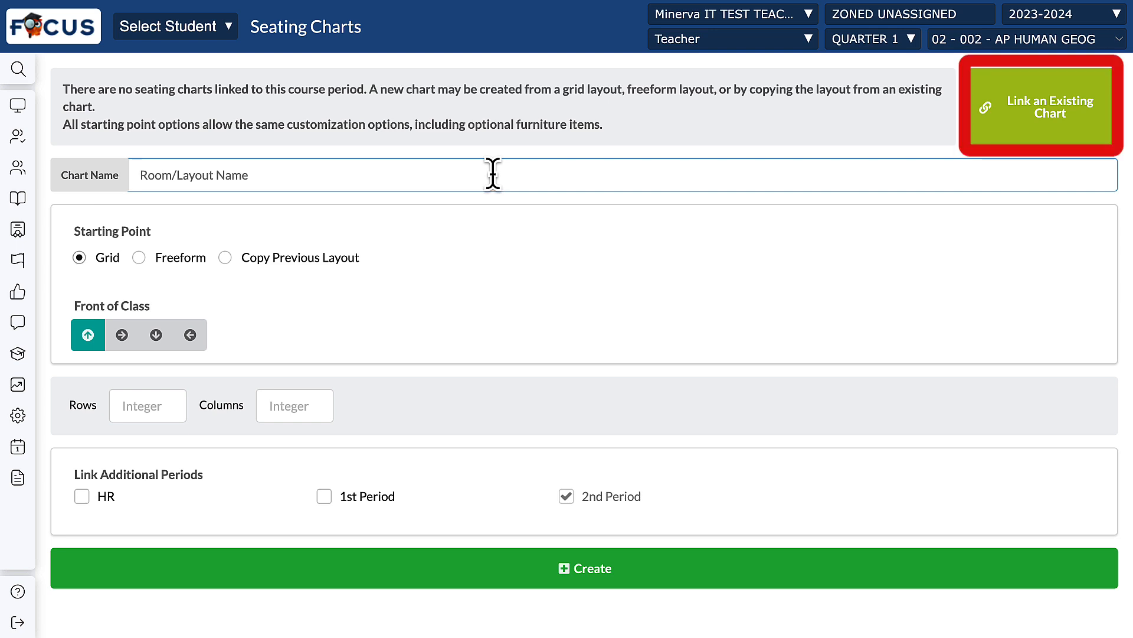
# Step: Name the new seating chart "Second Period"
pyautogui.write('Seco')
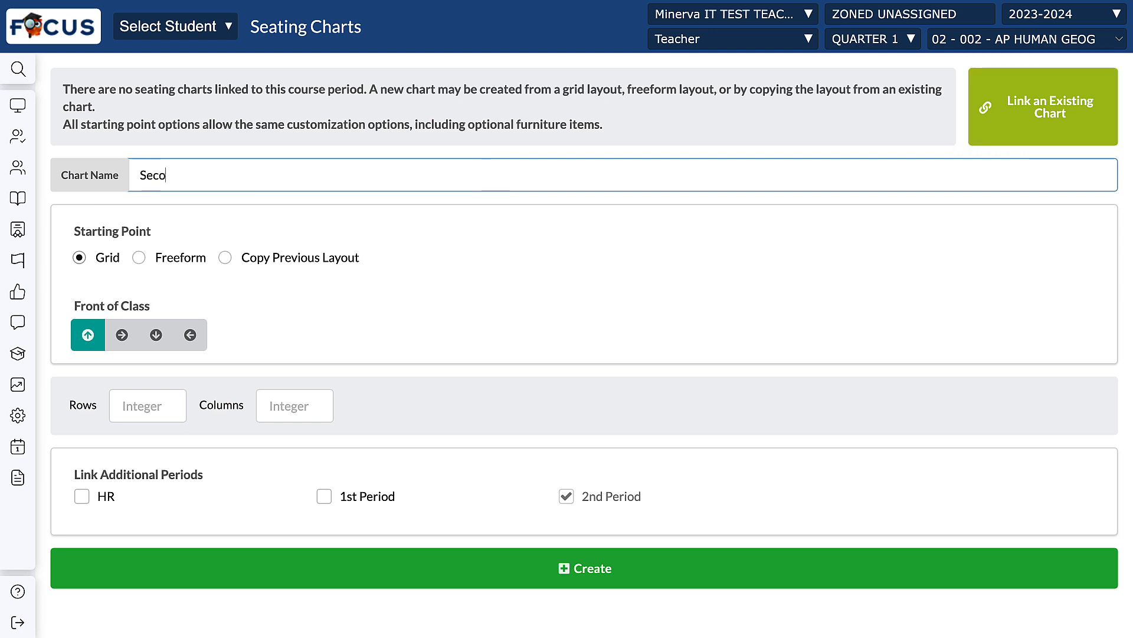
pyautogui.write('nd Period')
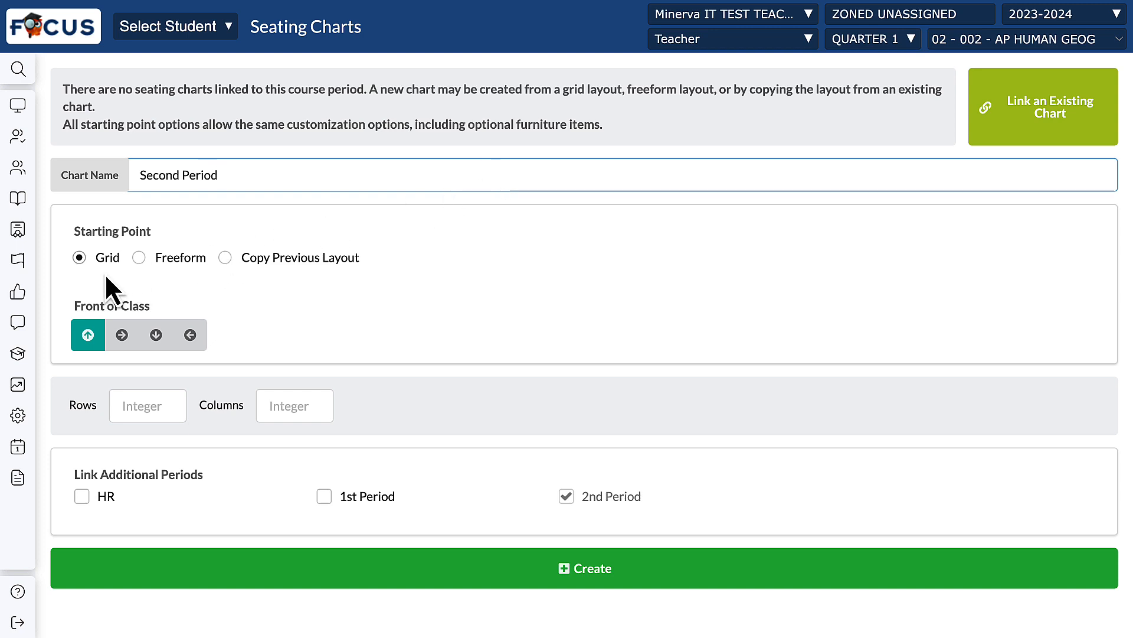
# Step: Try the Freeform and Copy Previous Layout starting points, view the existing room layout choices, and return to Grid
pyautogui.click(140, 258)
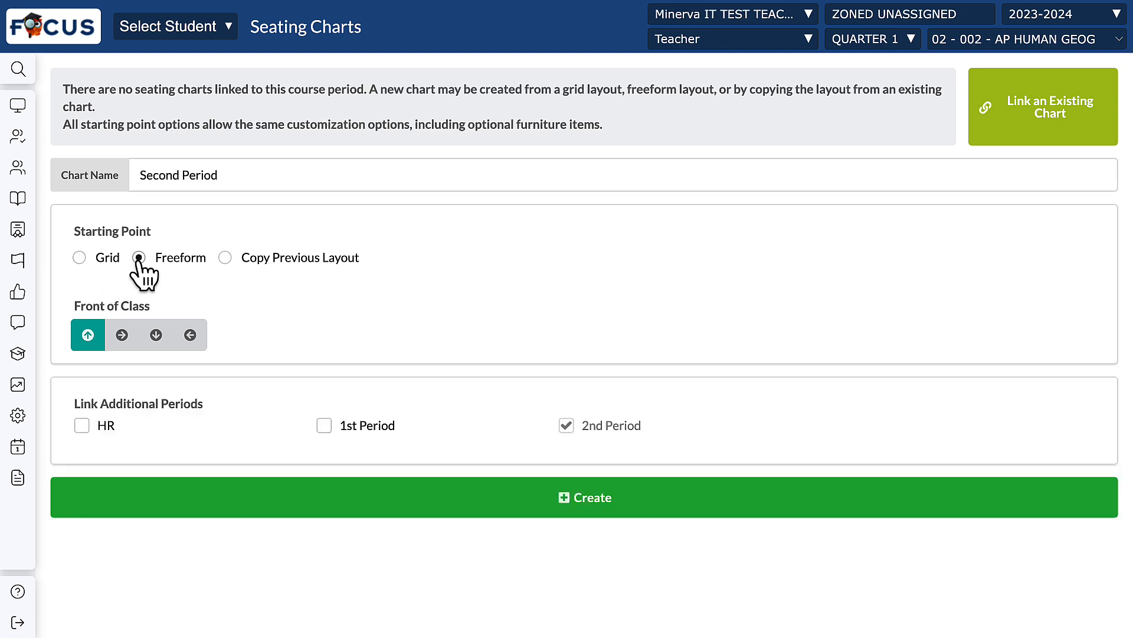
pyautogui.click(225, 258)
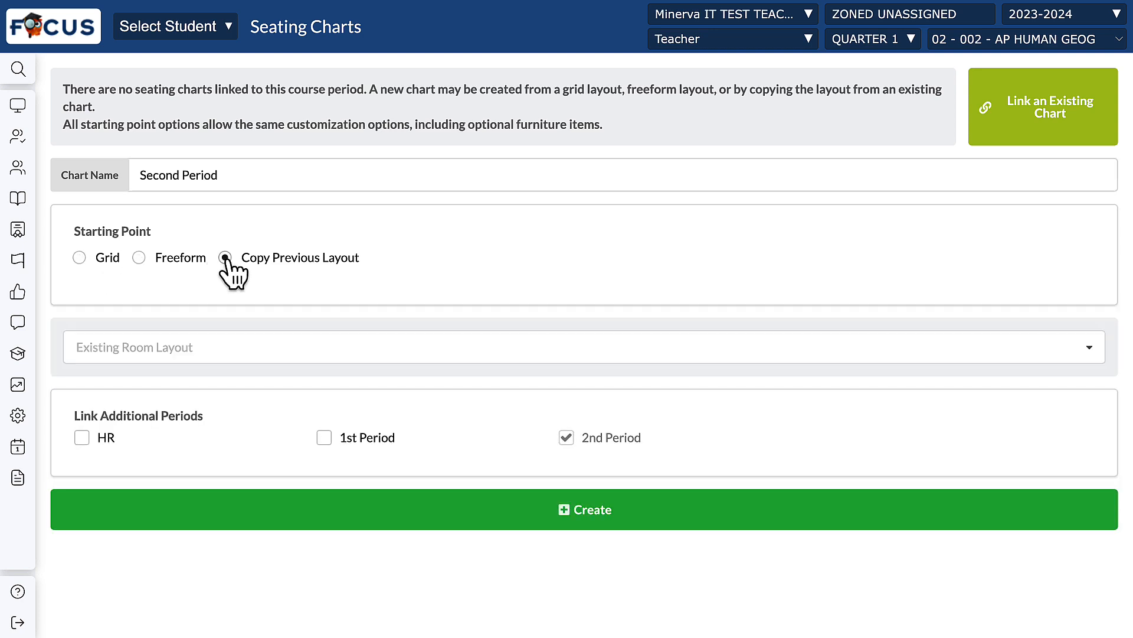
pyautogui.click(177, 349)
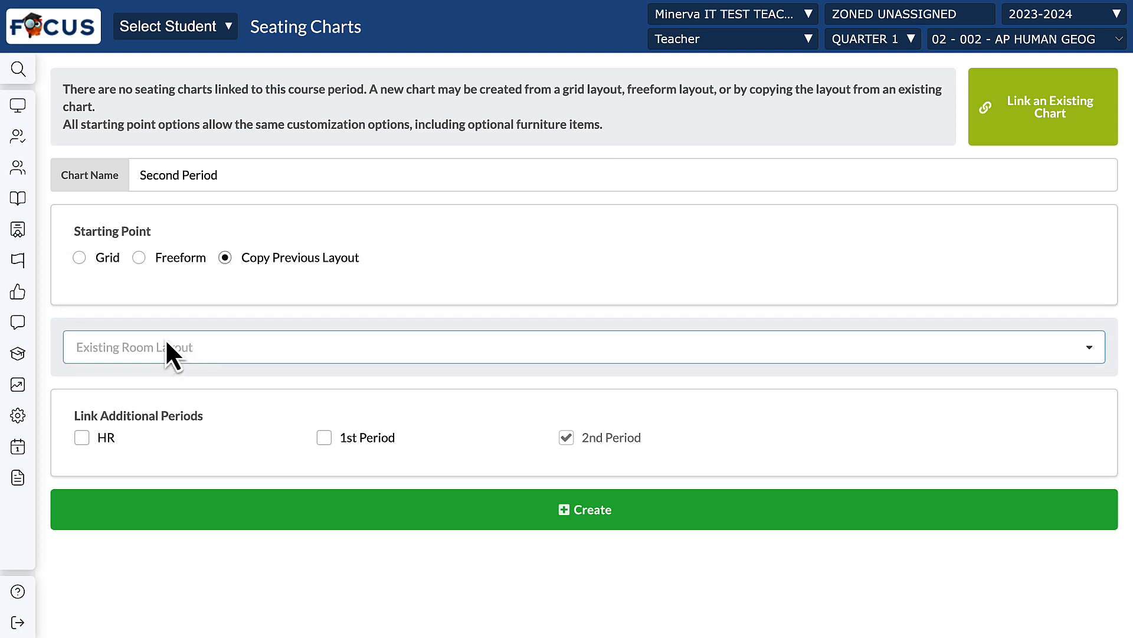
pyautogui.click(79, 259)
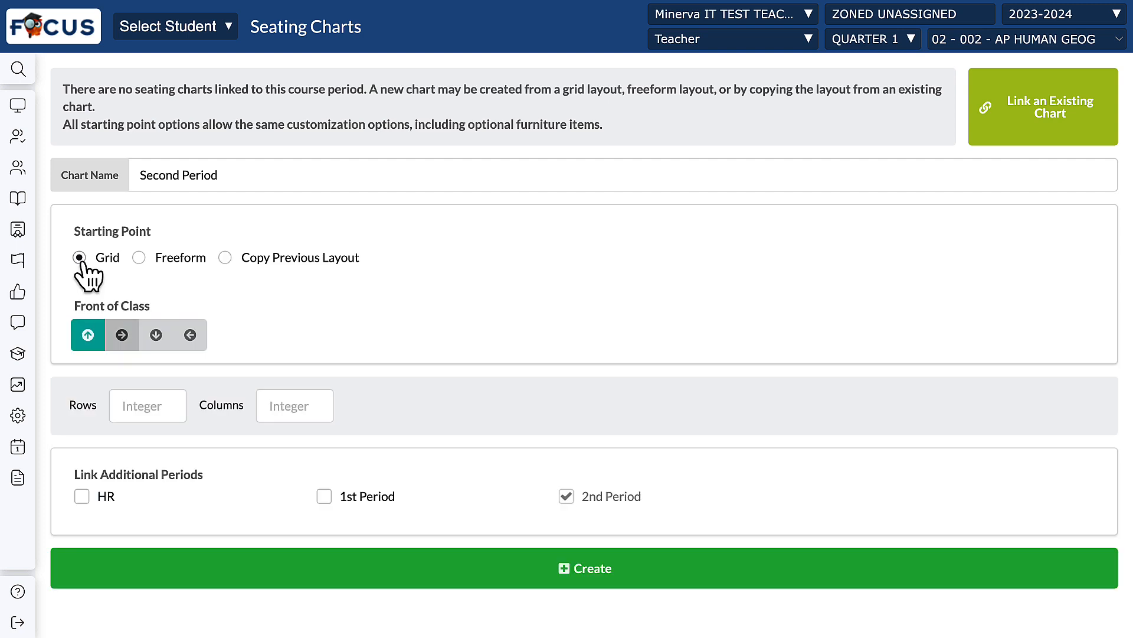
# Step: Try each front-of-class direction, return it to the upward one, and open the grid's row and column counts for entry
pyautogui.click(121, 335)
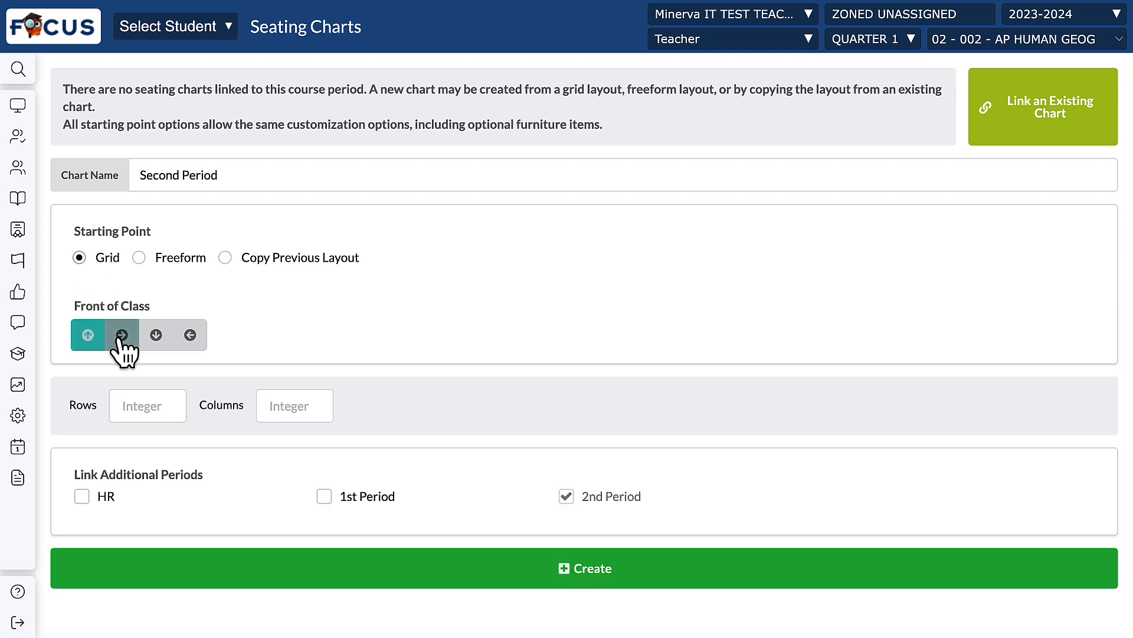
pyautogui.click(156, 335)
pyautogui.click(190, 336)
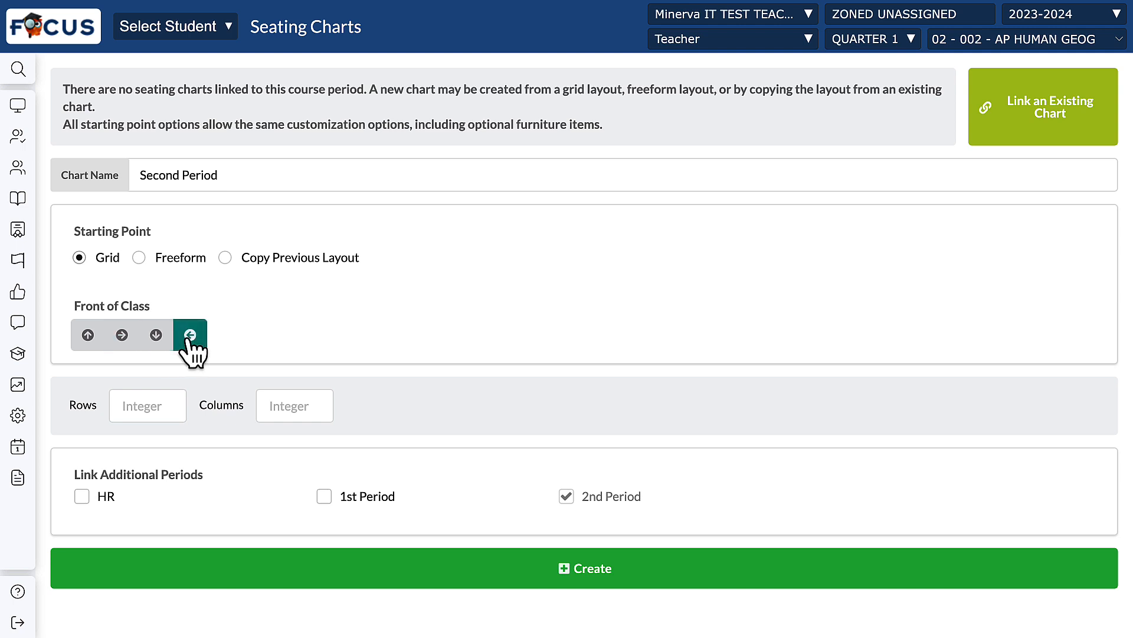
pyautogui.click(88, 335)
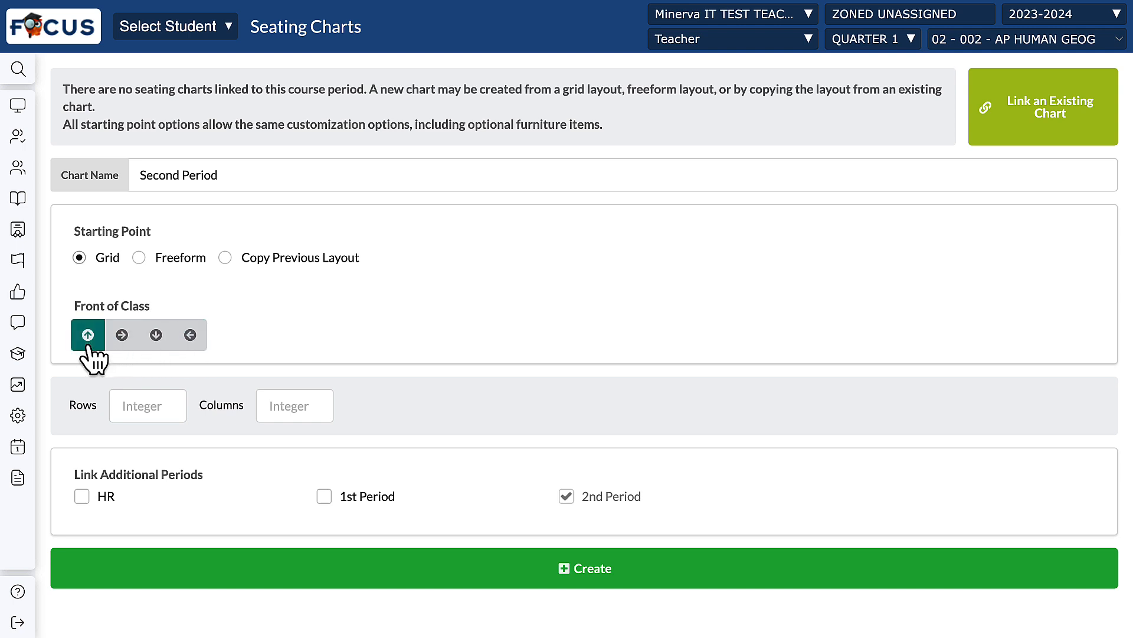
pyautogui.click(146, 406)
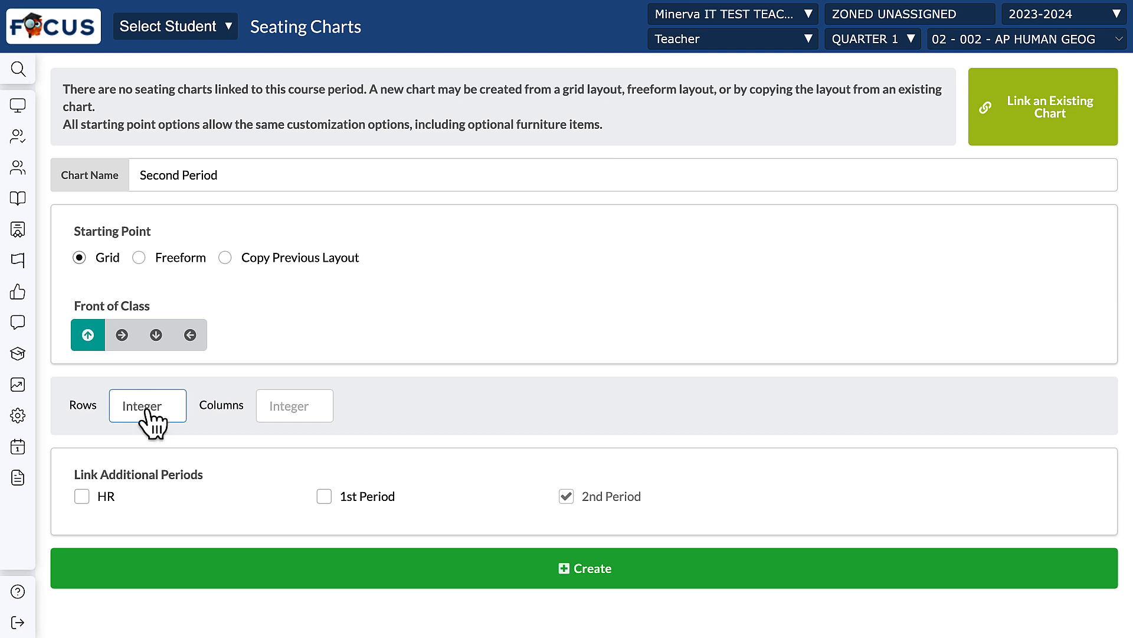
pyautogui.click(274, 408)
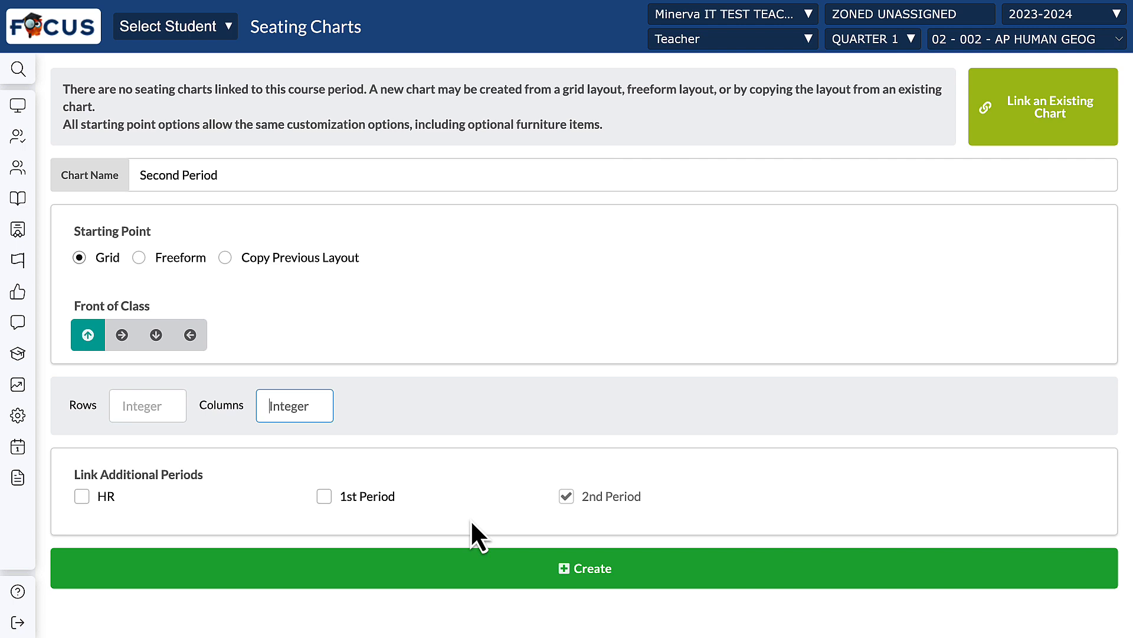
# Step: Create the seating chart from the Freeform starting point
pyautogui.click(139, 258)
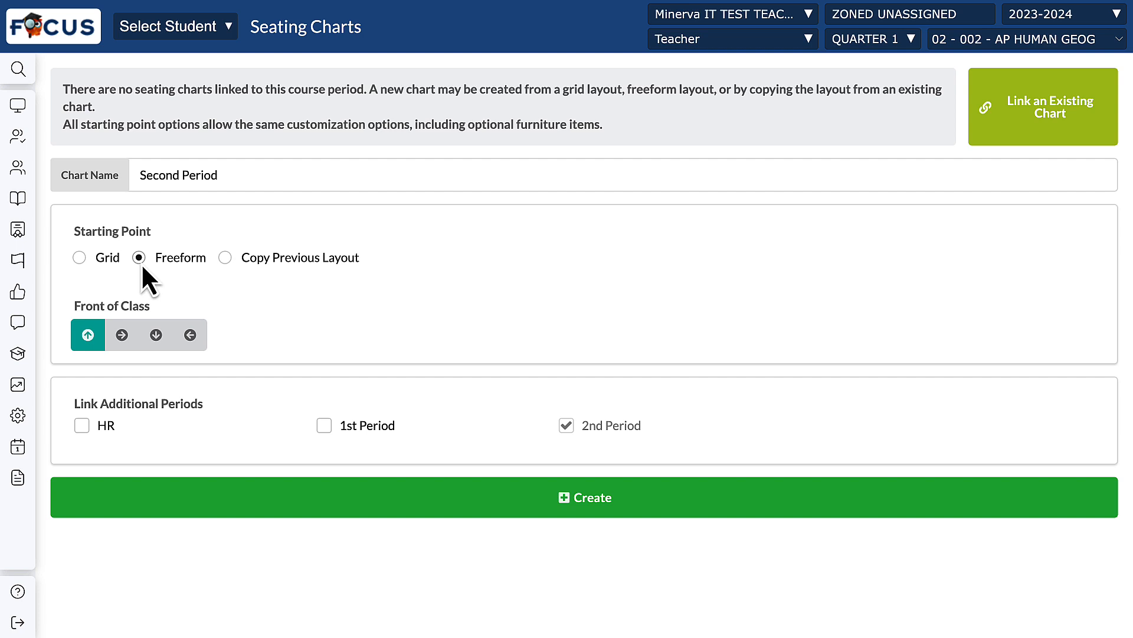
pyautogui.click(563, 504)
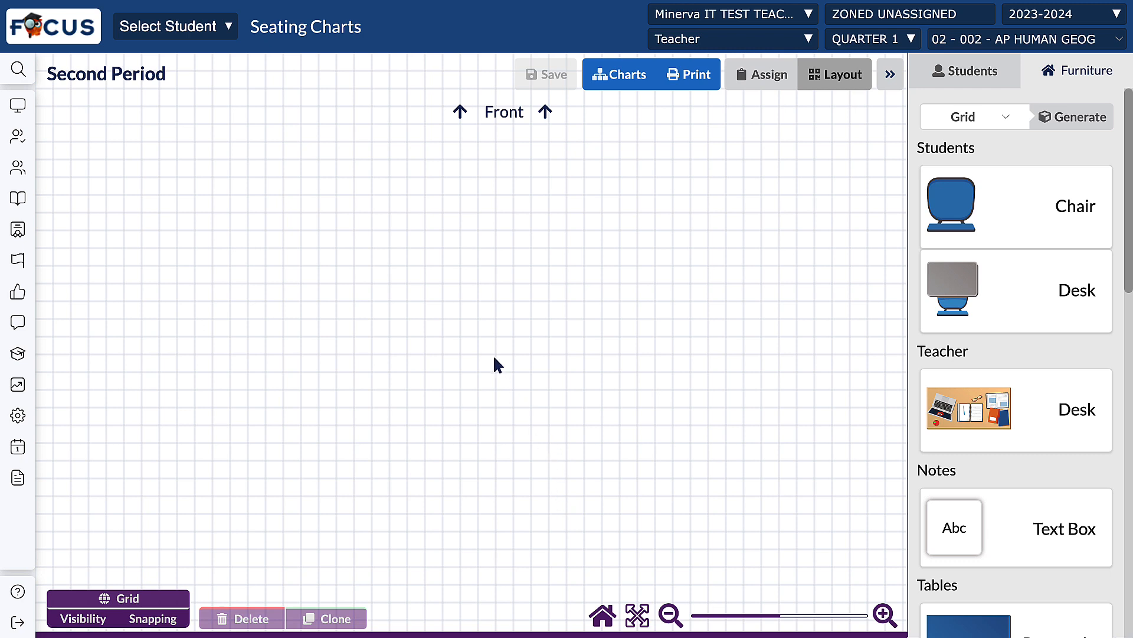
# Step: Generate a Grid arrangement of student desks and move it to the middle of the room below the Front label
pyautogui.click(1071, 124)
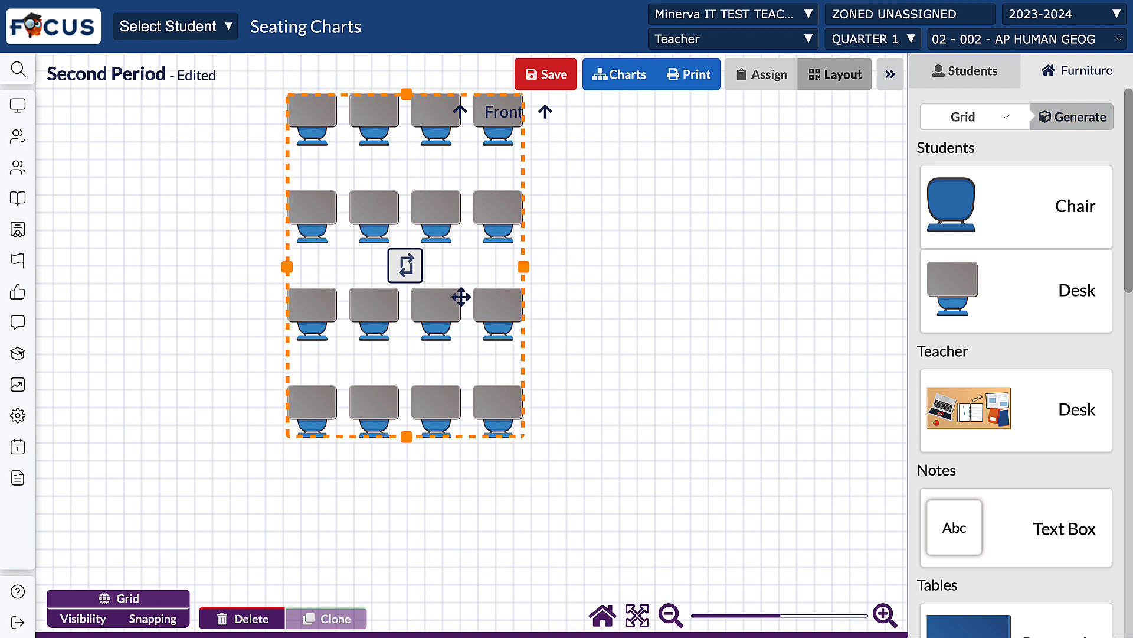
pyautogui.moveTo(405, 266); pyautogui.dragTo(487, 354)
# Step: Rotate the generated student desks through a full turn in quarter-turn increments, then deselect them
pyautogui.click(487, 354)
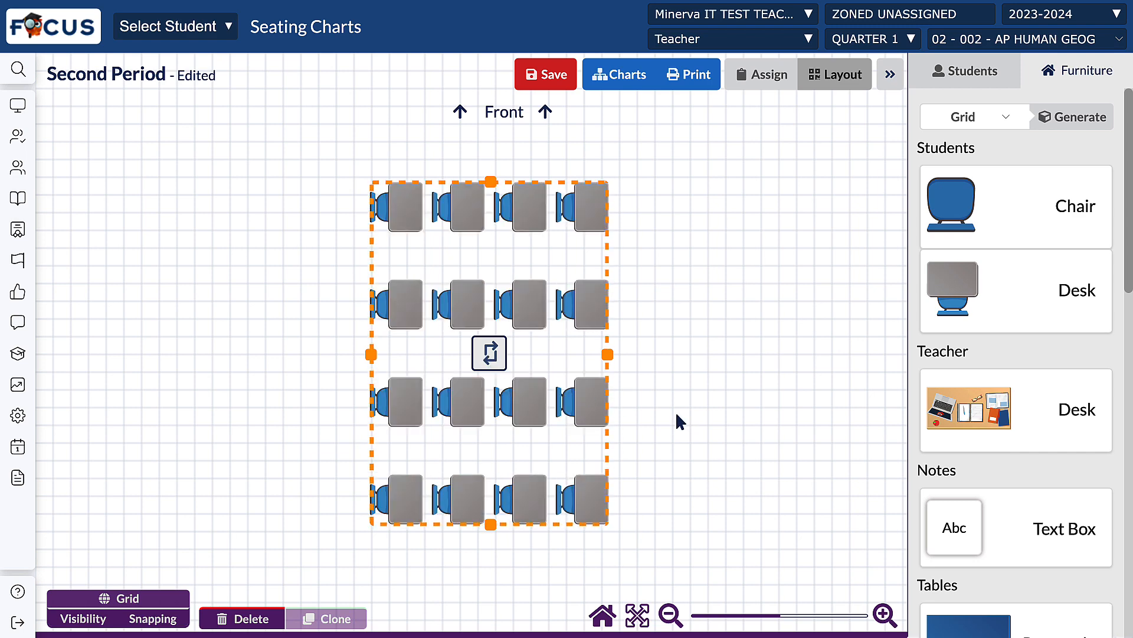
pyautogui.click(491, 354)
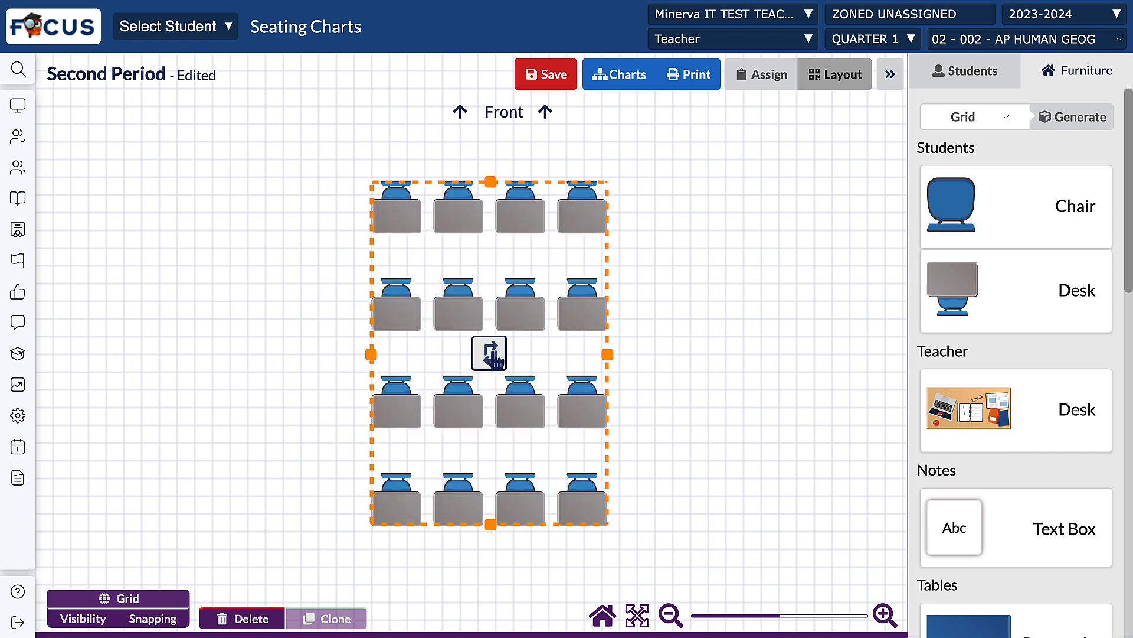
pyautogui.click(493, 356)
pyautogui.click(492, 356)
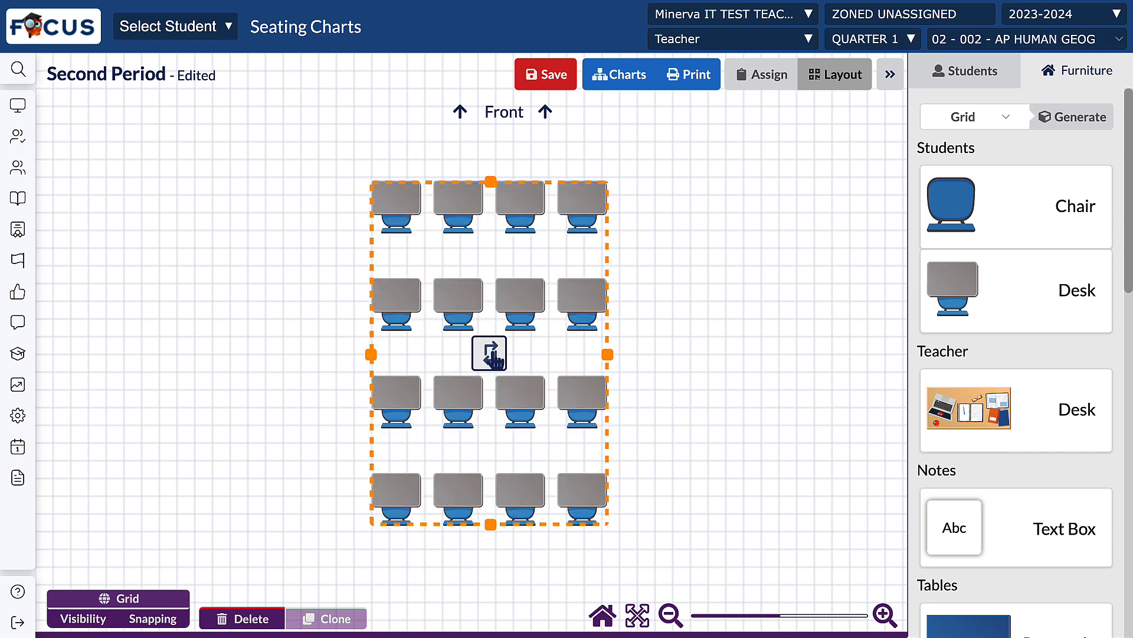
pyautogui.click(738, 382)
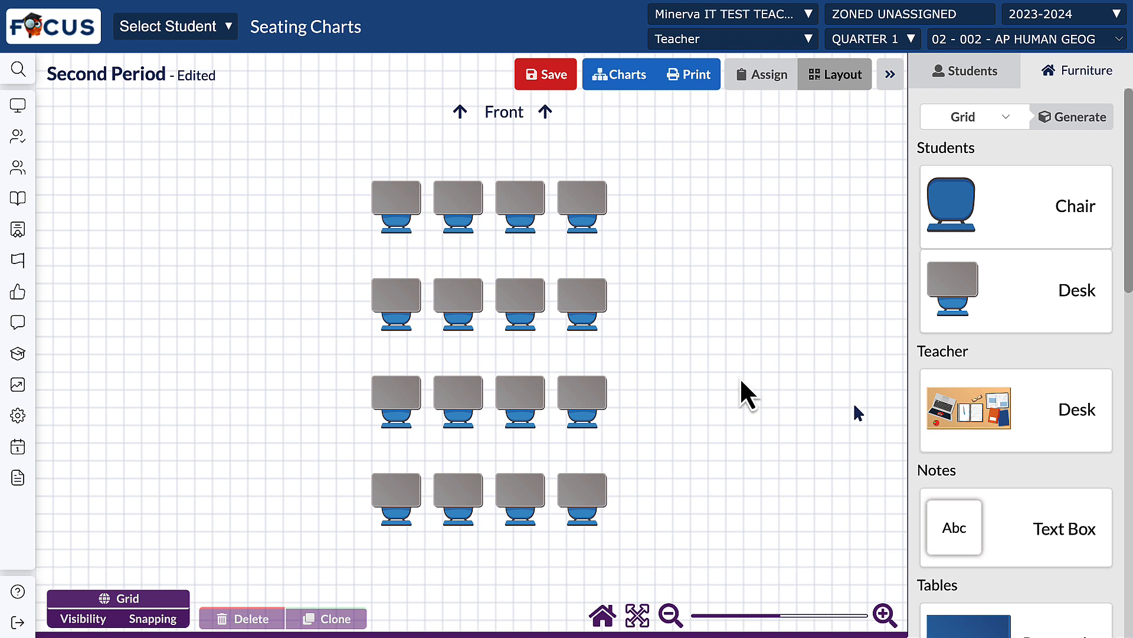
# Step: Choose the tan color for the teacher's desk and place it in the lower-left area of the room
pyautogui.click(977, 419)
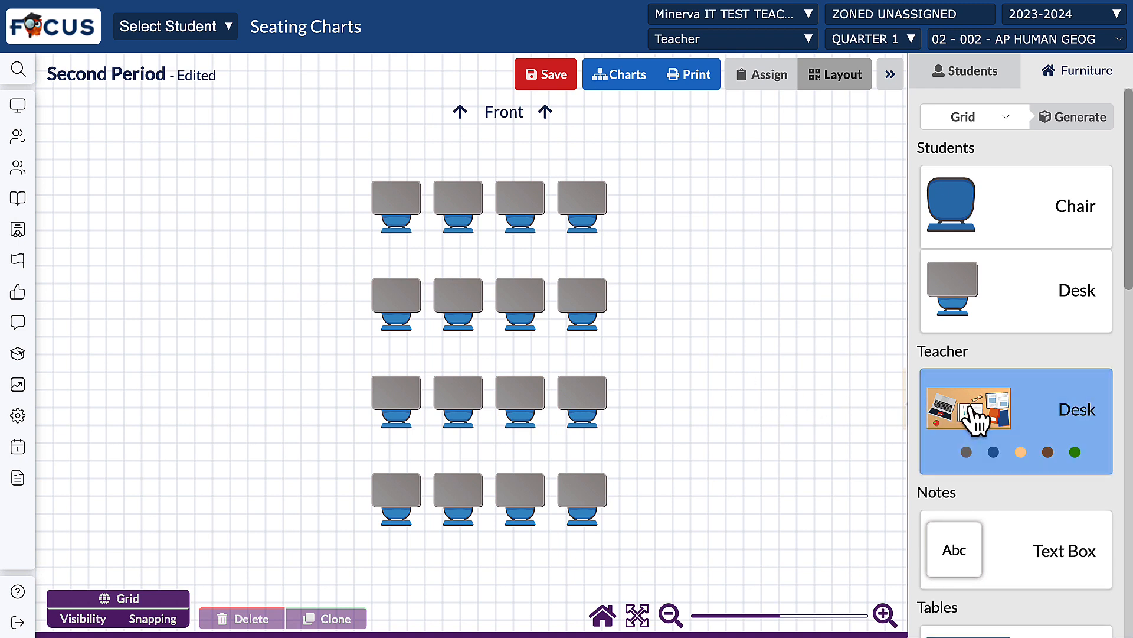
pyautogui.click(994, 452)
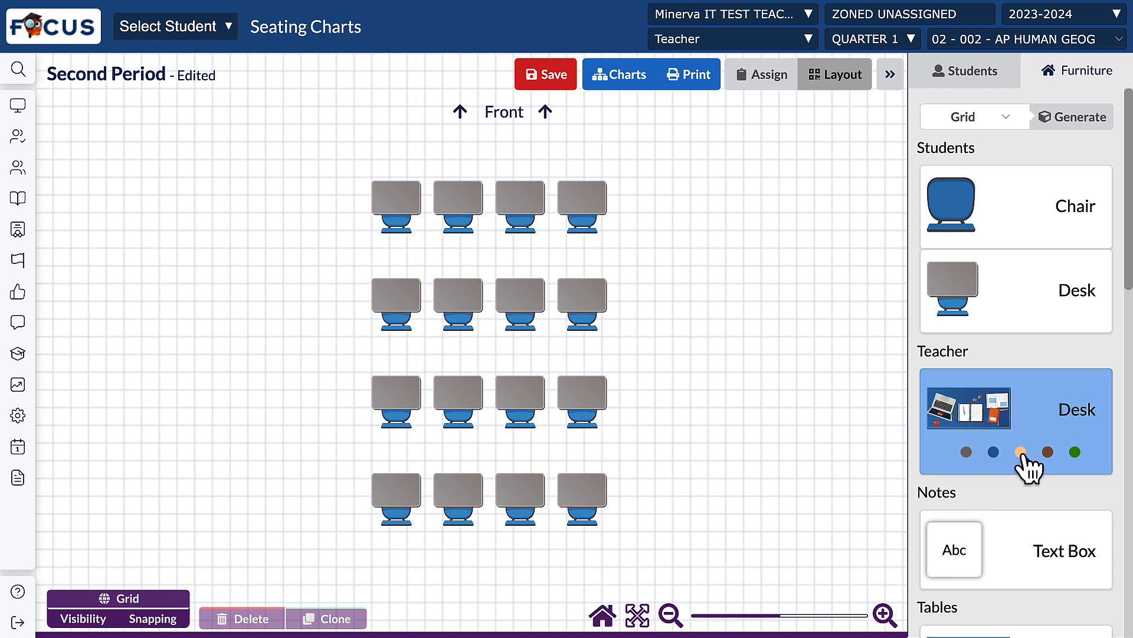
pyautogui.click(1021, 452)
pyautogui.click(1049, 454)
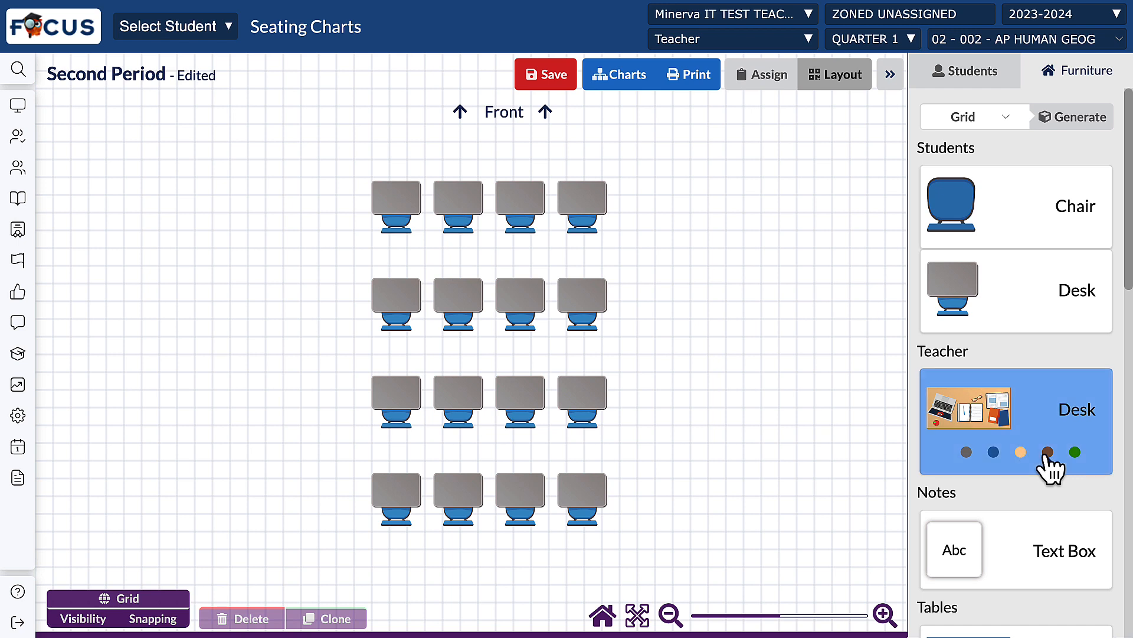
pyautogui.click(1024, 455)
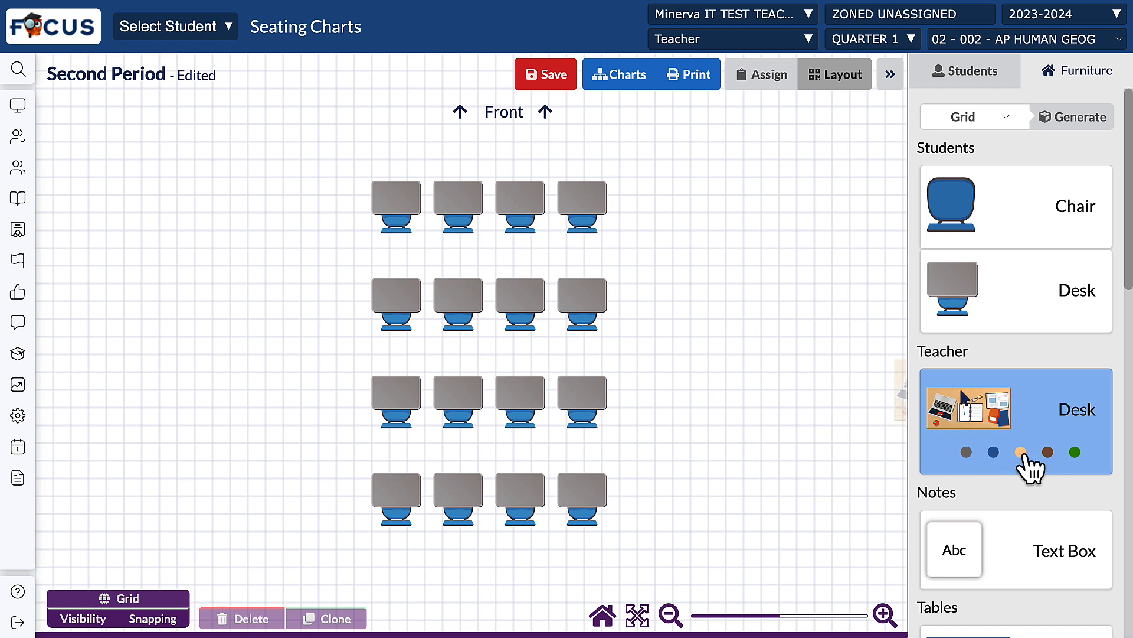
pyautogui.moveTo(1024, 463); pyautogui.dragTo(174, 524)
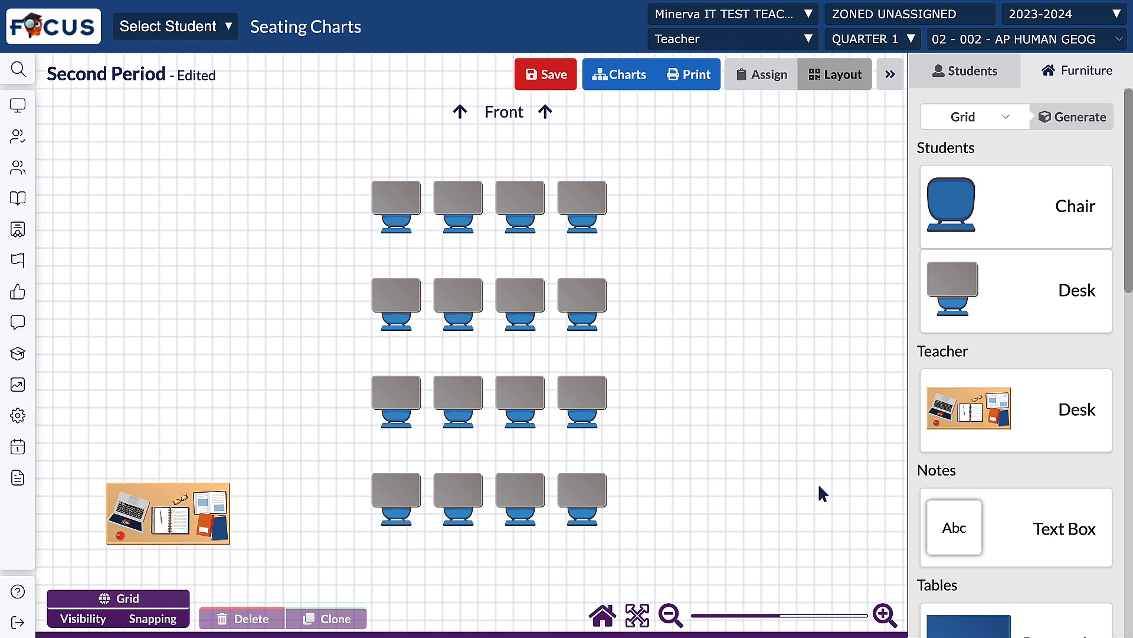
# Step: Choose the tan color for the round table and place it in the upper-left area of the room
pyautogui.scroll(-4, 974, 506)
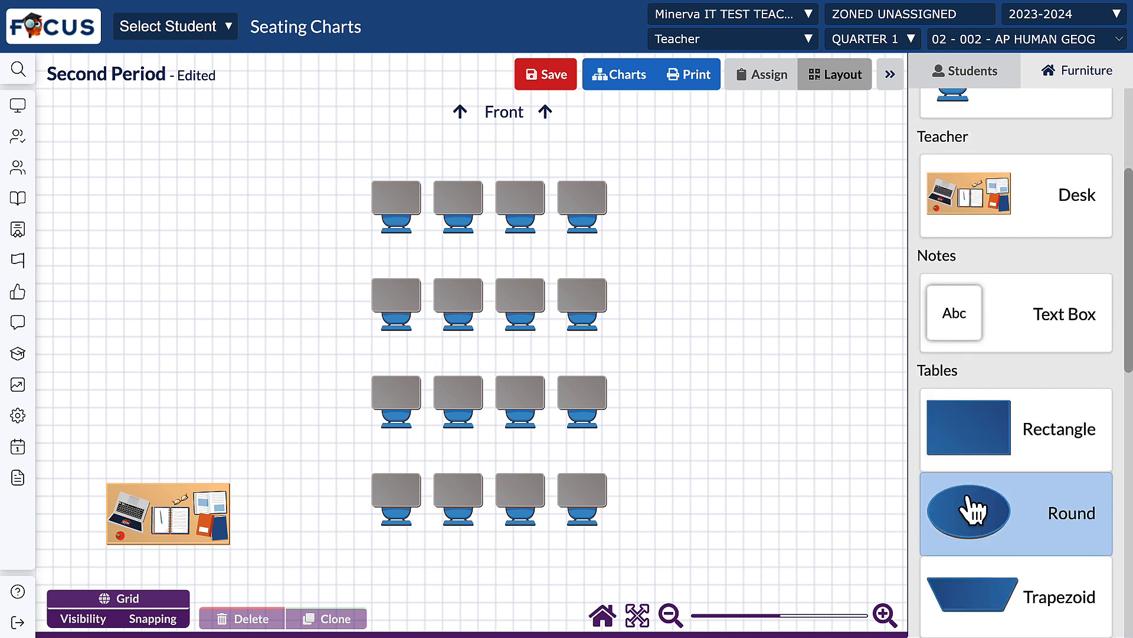
pyautogui.scroll(-2, 974, 506)
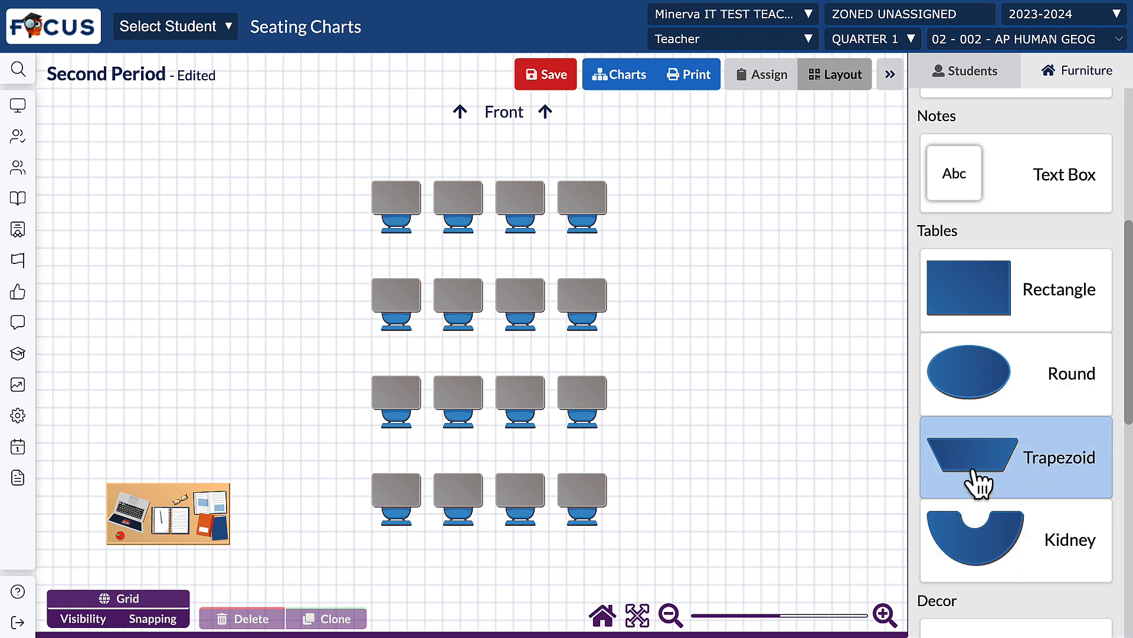
pyautogui.click(989, 406)
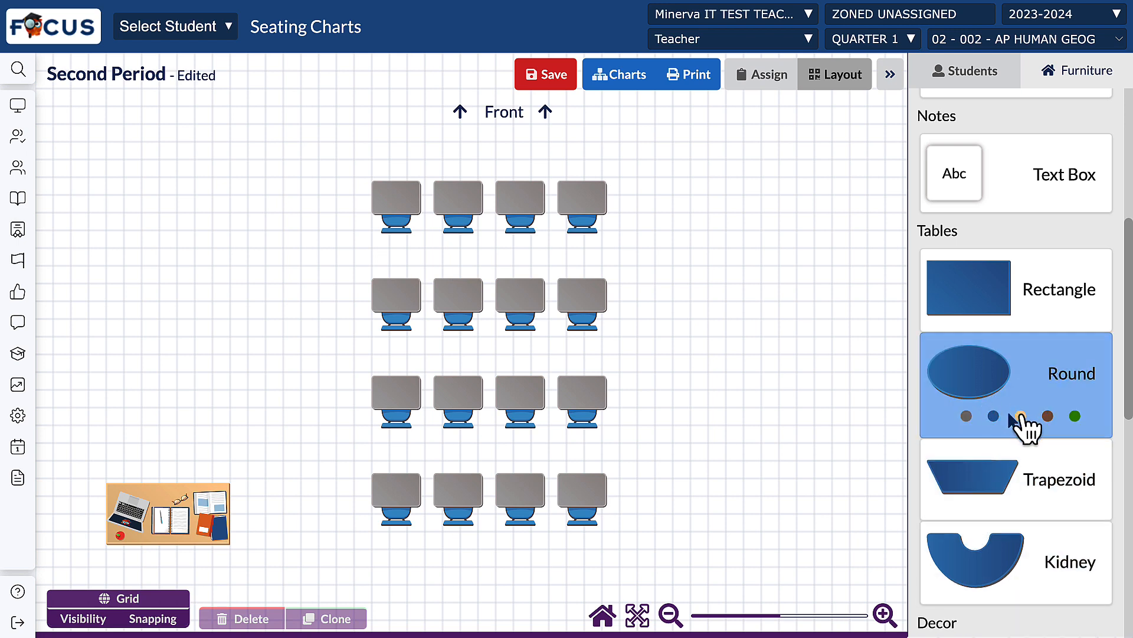
pyautogui.click(1020, 416)
pyautogui.moveTo(1025, 425); pyautogui.dragTo(159, 207)
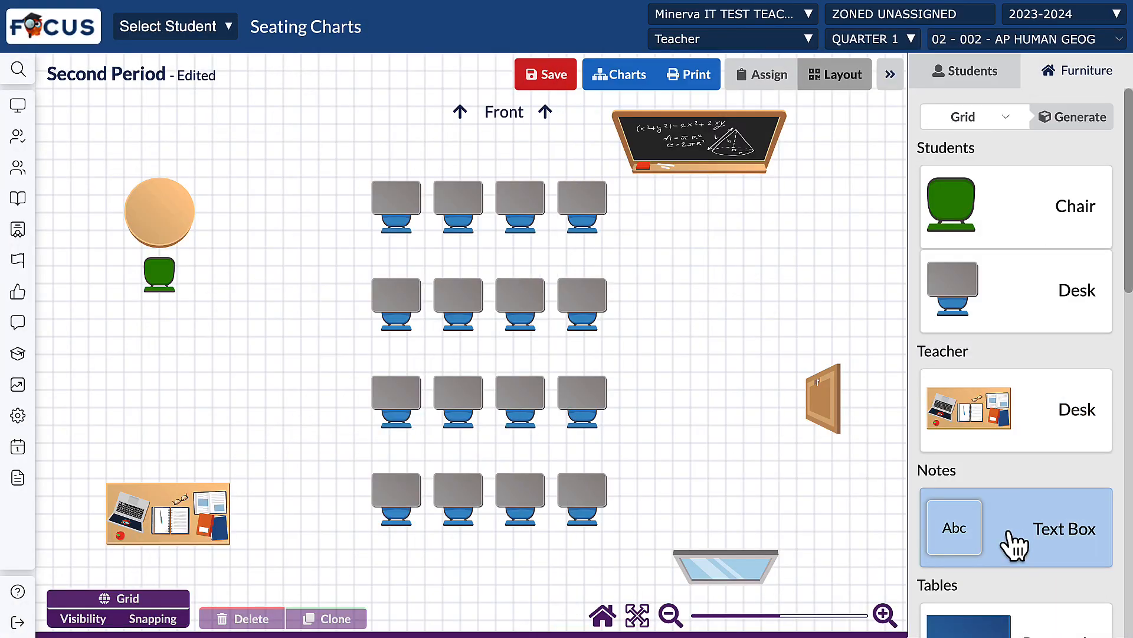
# Step: Add a text box reading "Only one Student" on the round table
pyautogui.click(1008, 532)
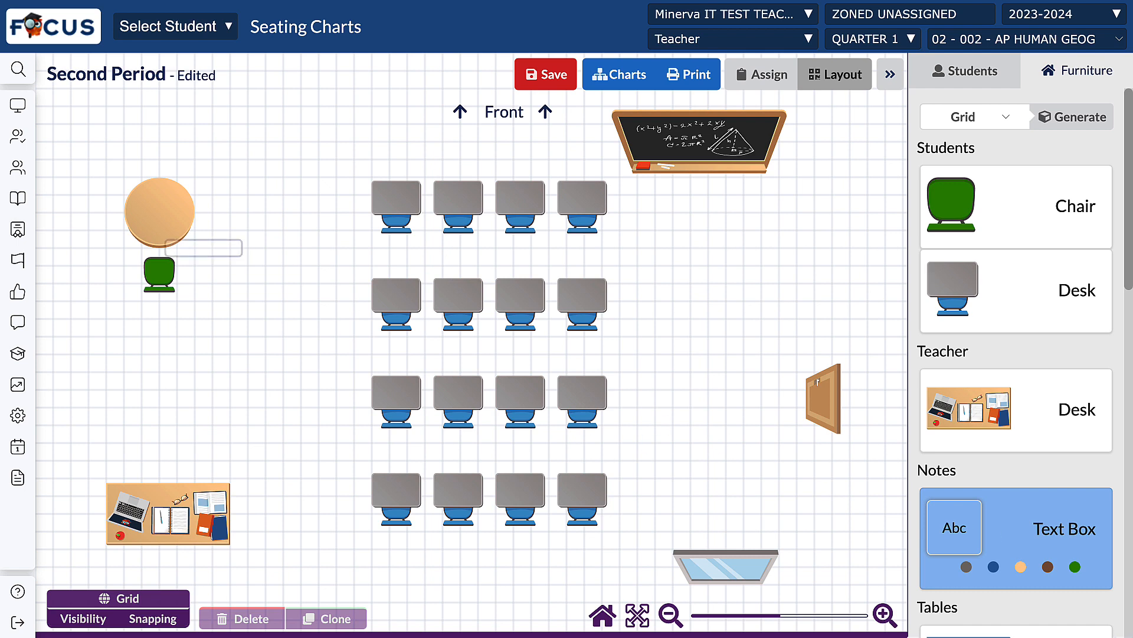
pyautogui.click(164, 220)
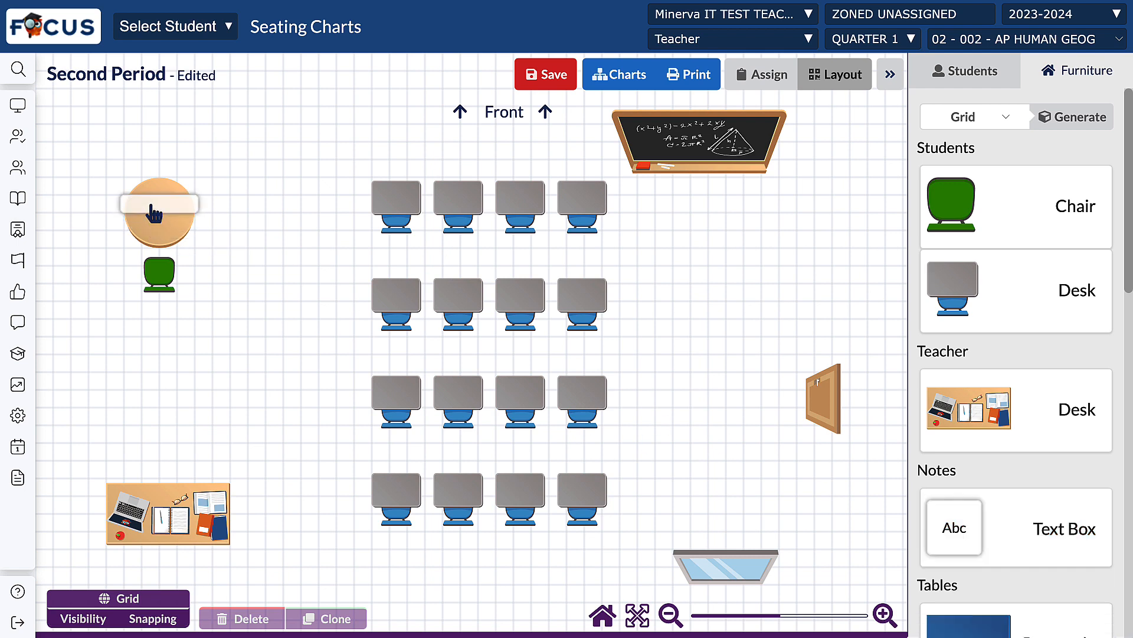
pyautogui.write('Only one Student')
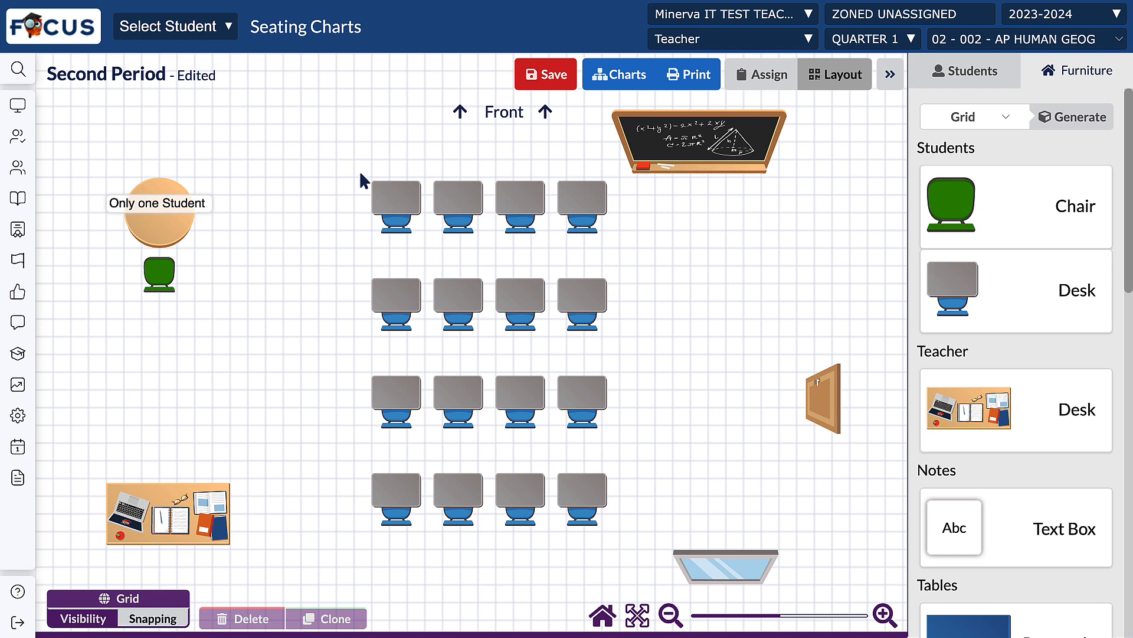
# Step: Replace the whole grid of student desks with a generated Horseshoe arrangement
pyautogui.moveTo(361, 173); pyautogui.dragTo(613, 543)
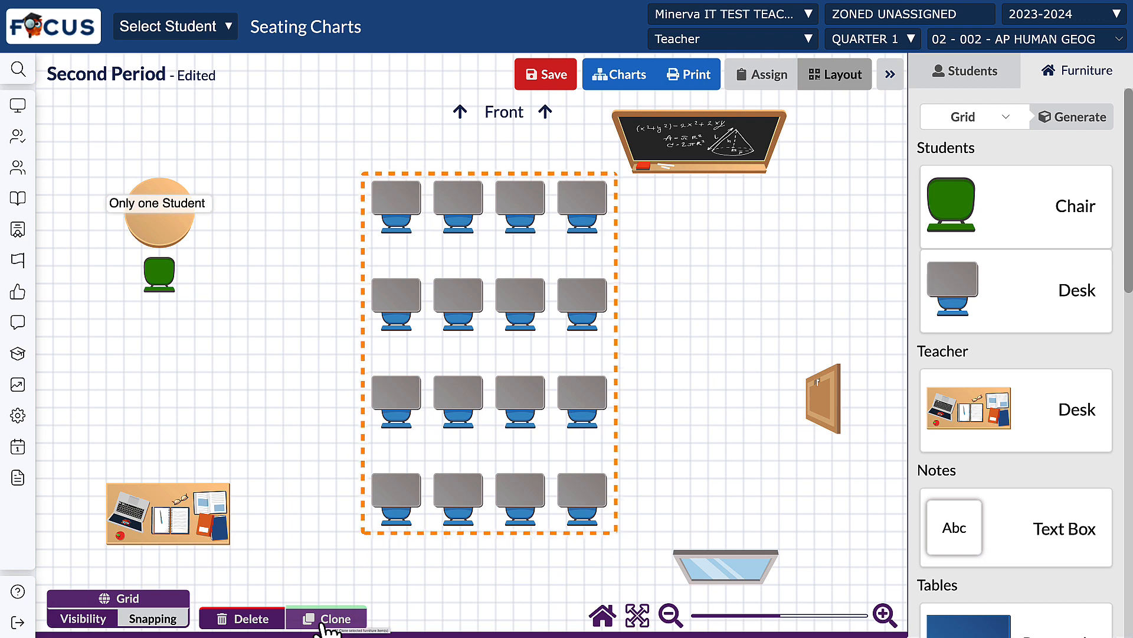
pyautogui.click(247, 620)
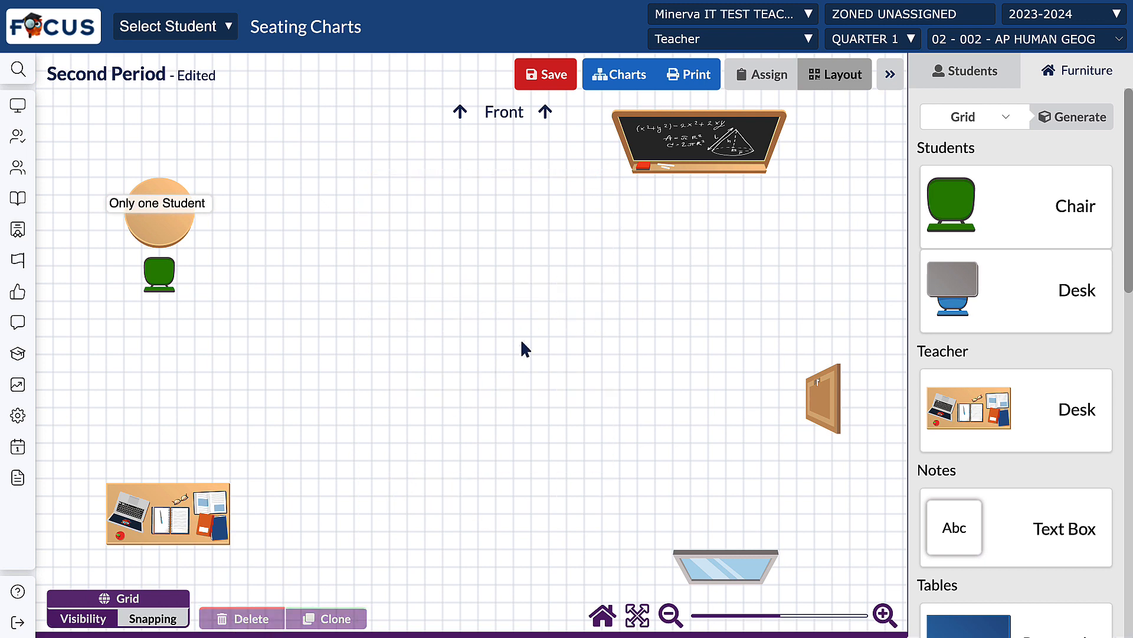
pyautogui.click(1004, 121)
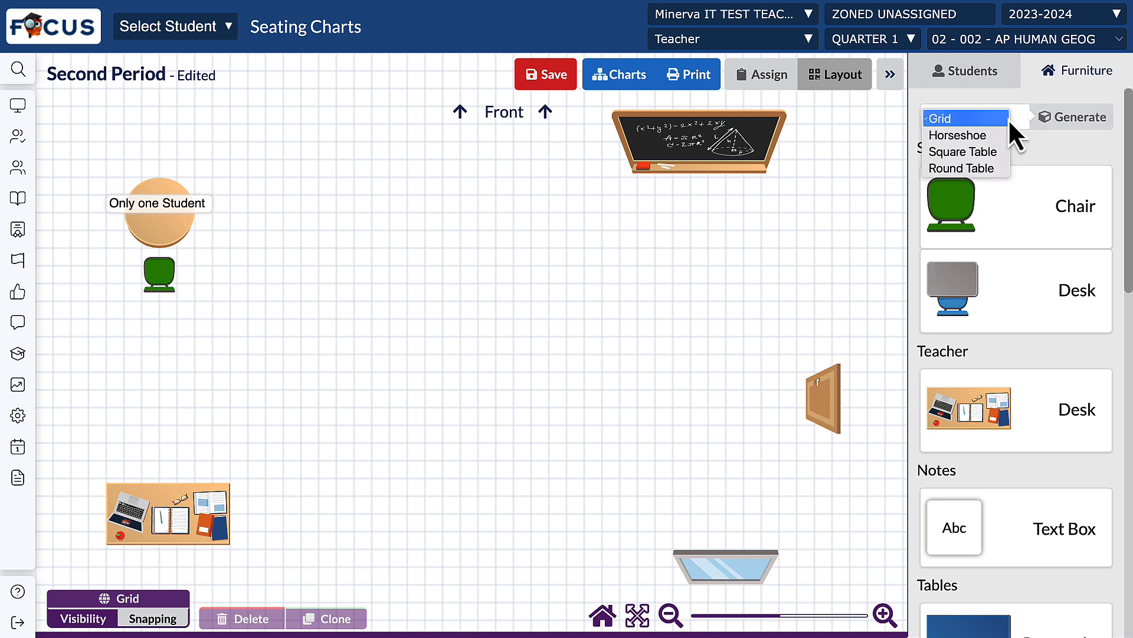
pyautogui.click(985, 136)
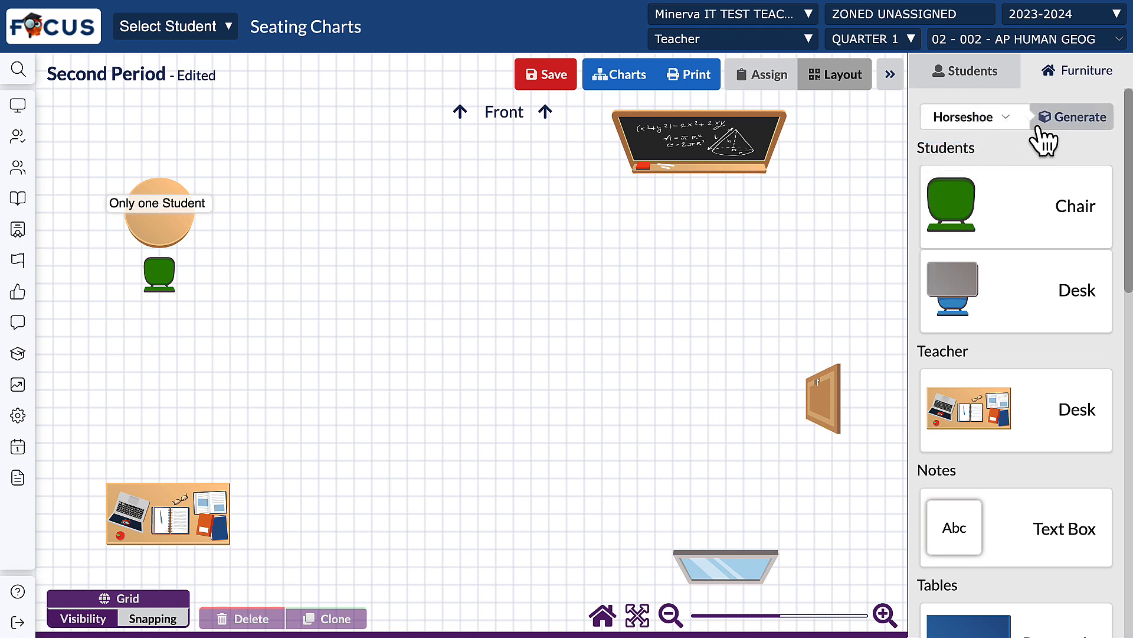
pyautogui.click(1063, 121)
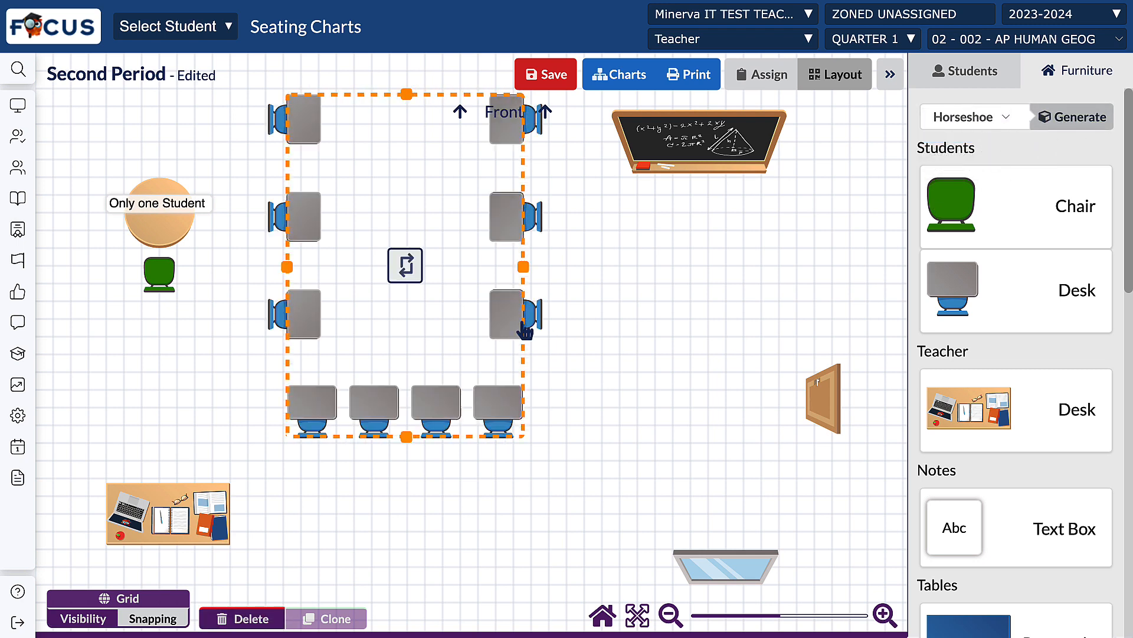
# Step: Move the horseshoe of student desks toward the center and back of the room, and toggle the grid's visibility off and on
pyautogui.moveTo(441, 331); pyautogui.dragTo(496, 411)
pyautogui.click(670, 442)
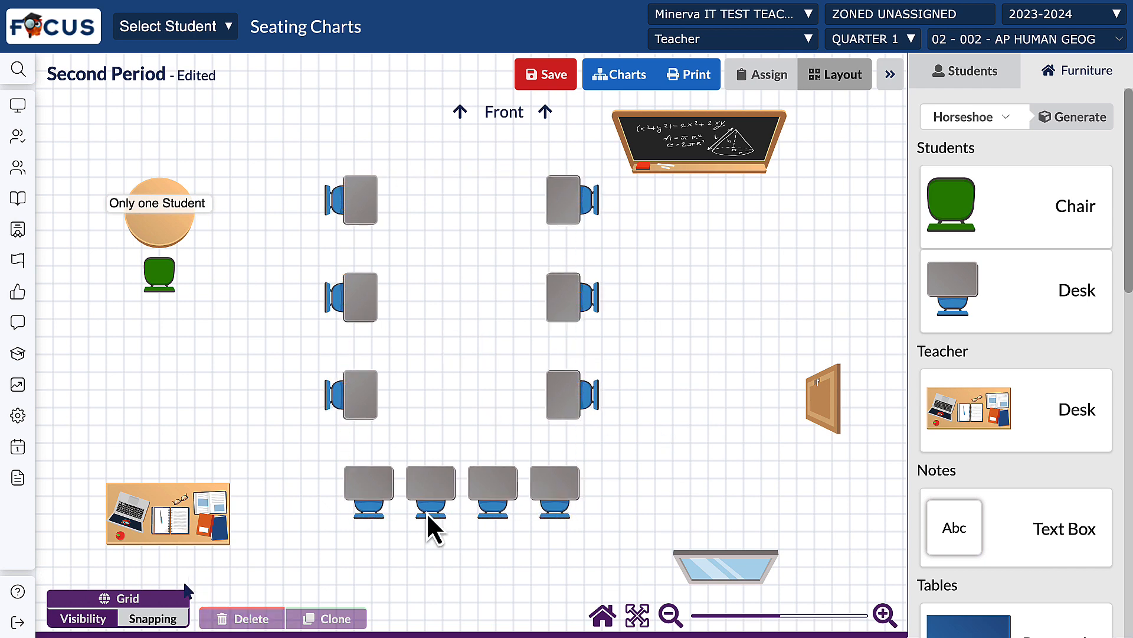
pyautogui.click(83, 618)
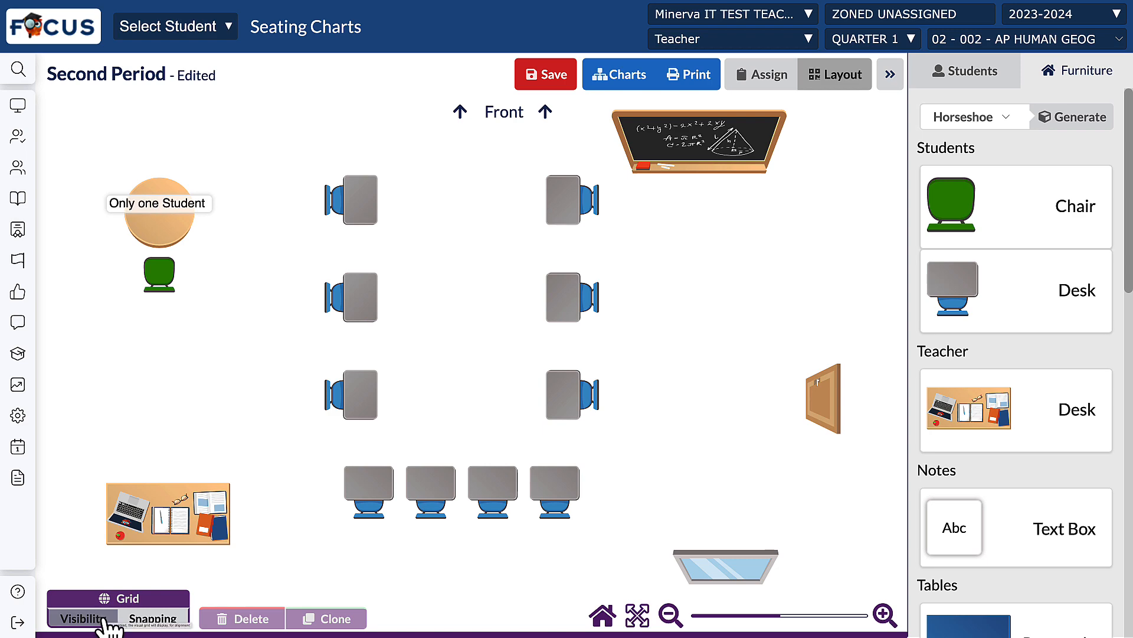
pyautogui.click(103, 619)
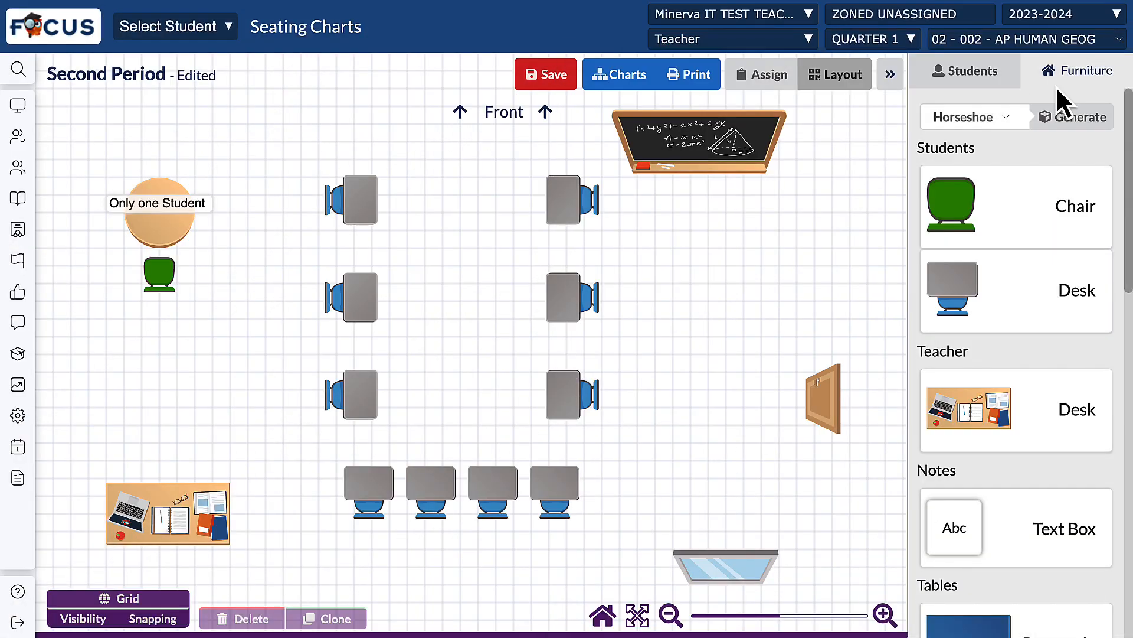
# Step: Flag the third student in the roster as both Front of Class and Talkative
pyautogui.click(962, 73)
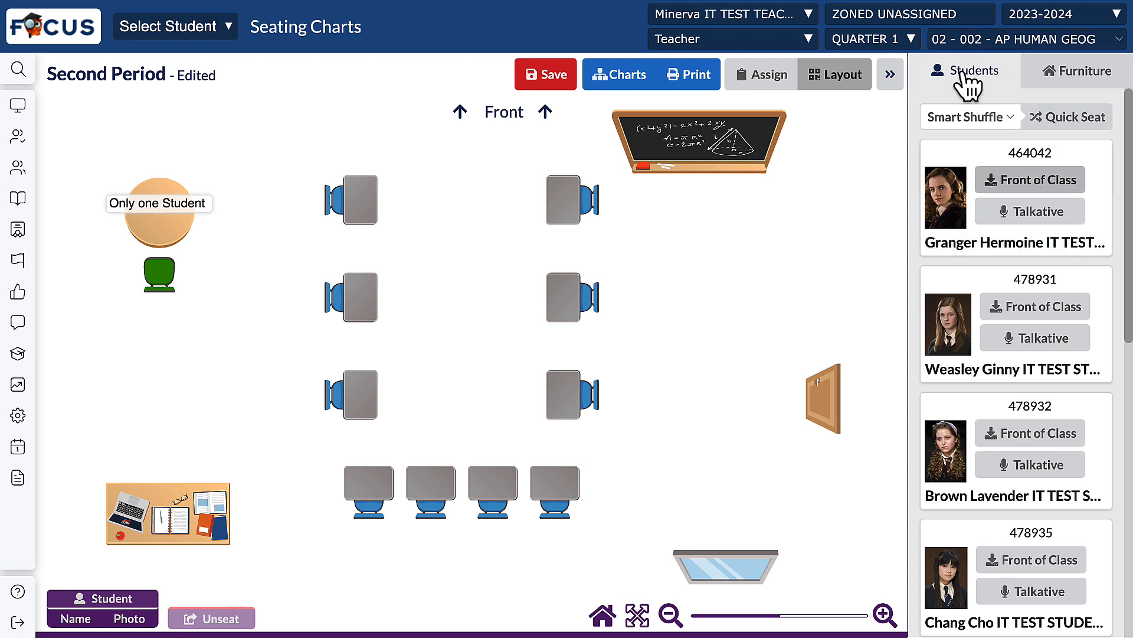
pyautogui.scroll(-1, 1036, 301)
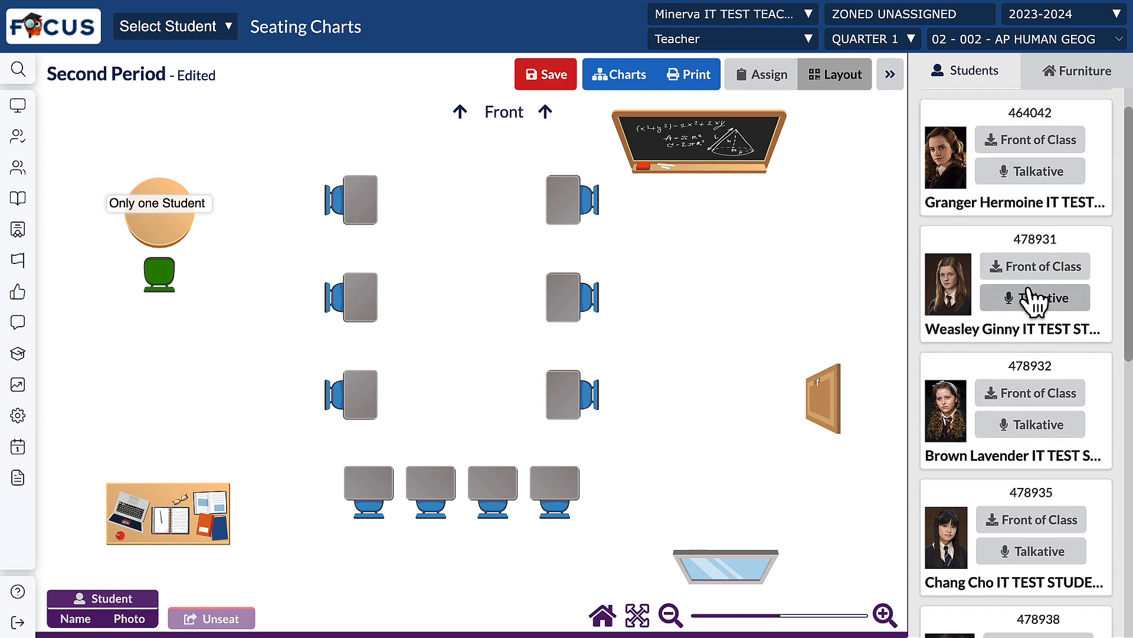
pyautogui.scroll(-5, 1036, 301)
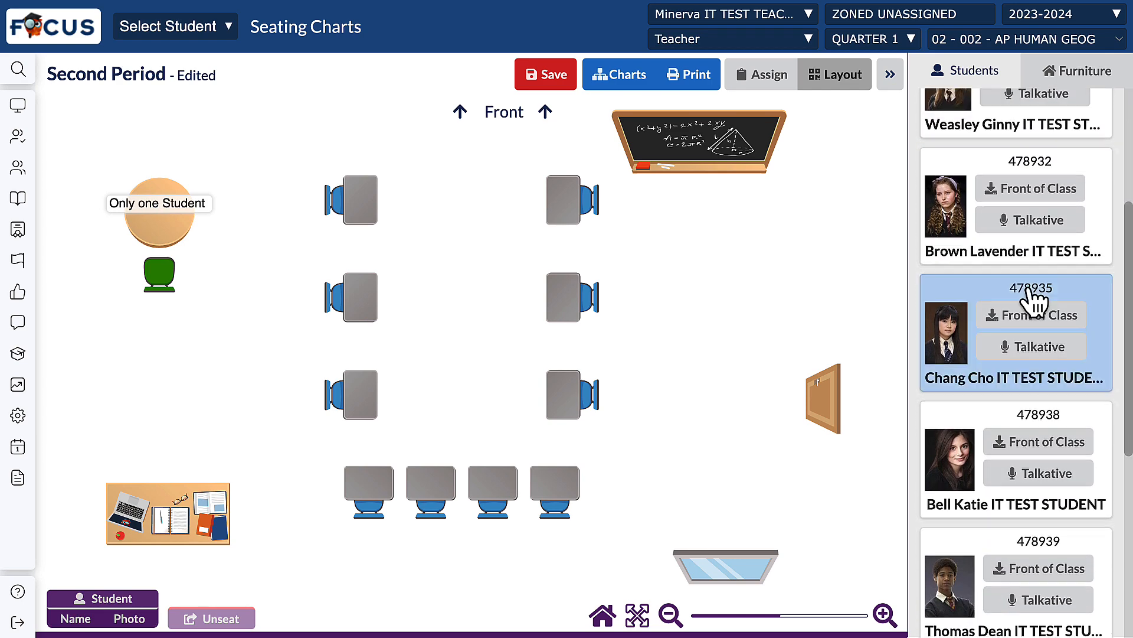
pyautogui.click(1031, 190)
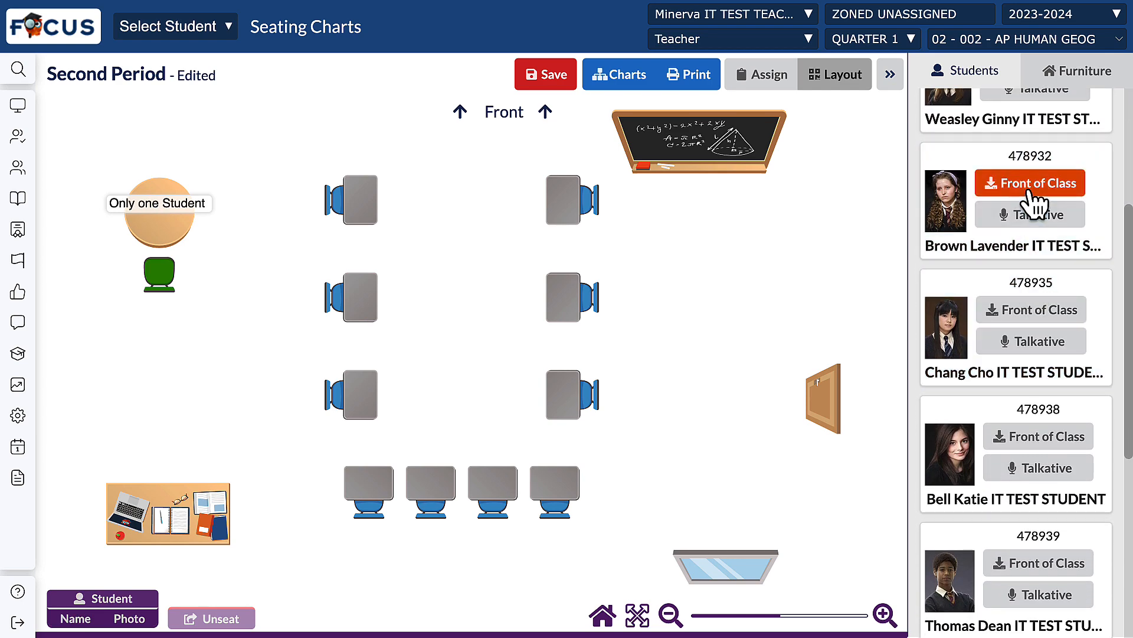
pyautogui.click(1037, 215)
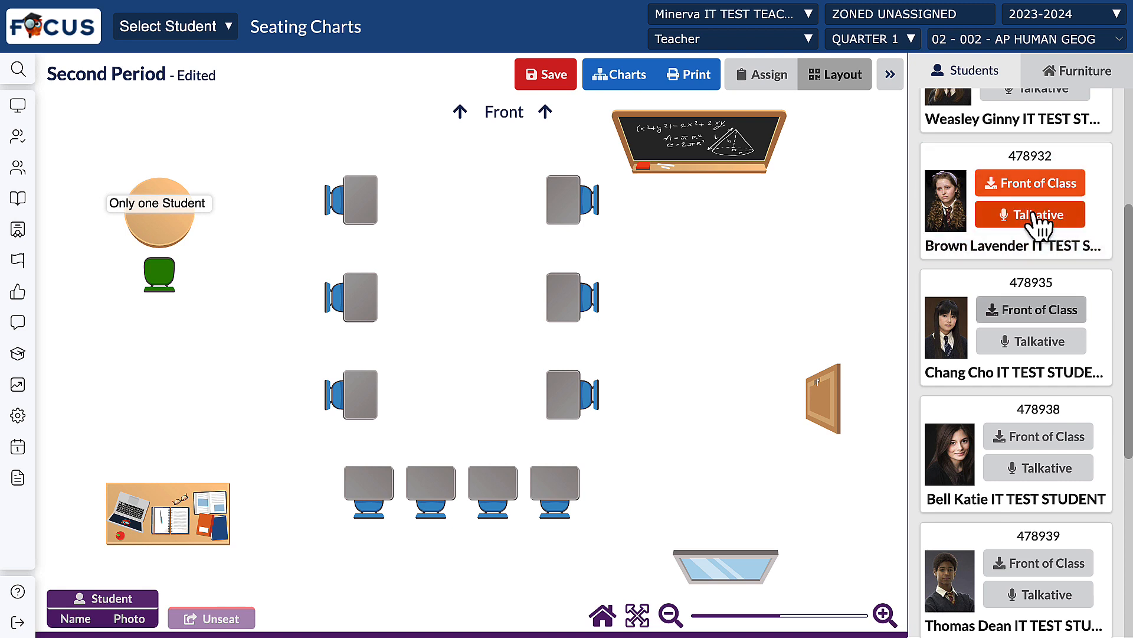
# Step: Review the Quick Seat ordering options, keep Smart Shuffle, and seat the roster's first student at the front desk of the horseshoe's right column
pyautogui.scroll(5, 1027, 163)
pyautogui.click(1011, 118)
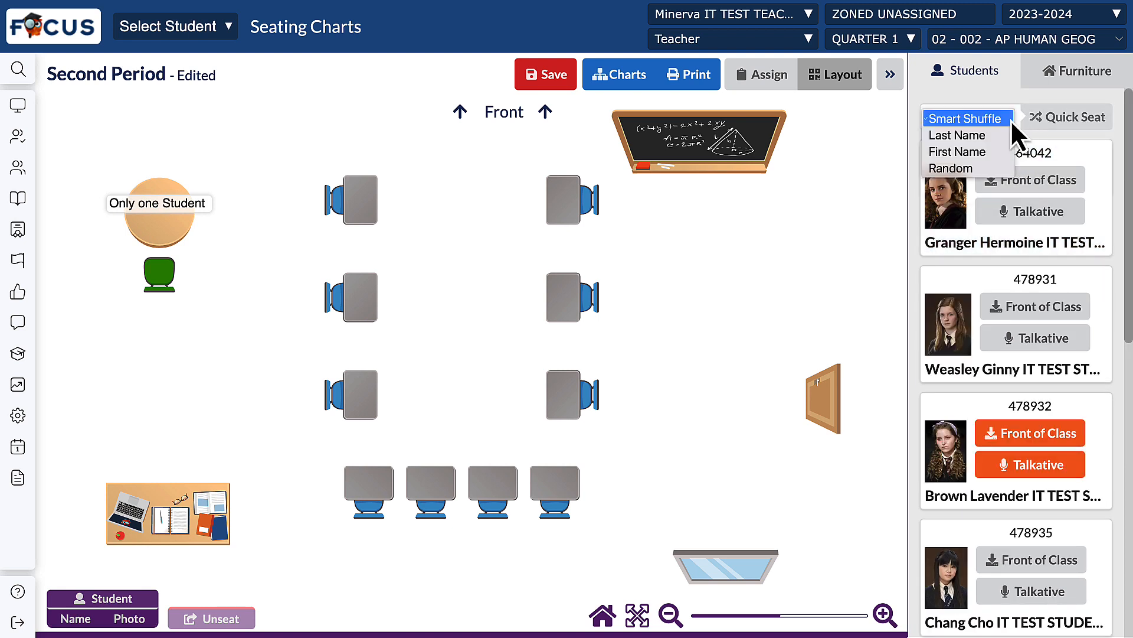
pyautogui.press('Down')
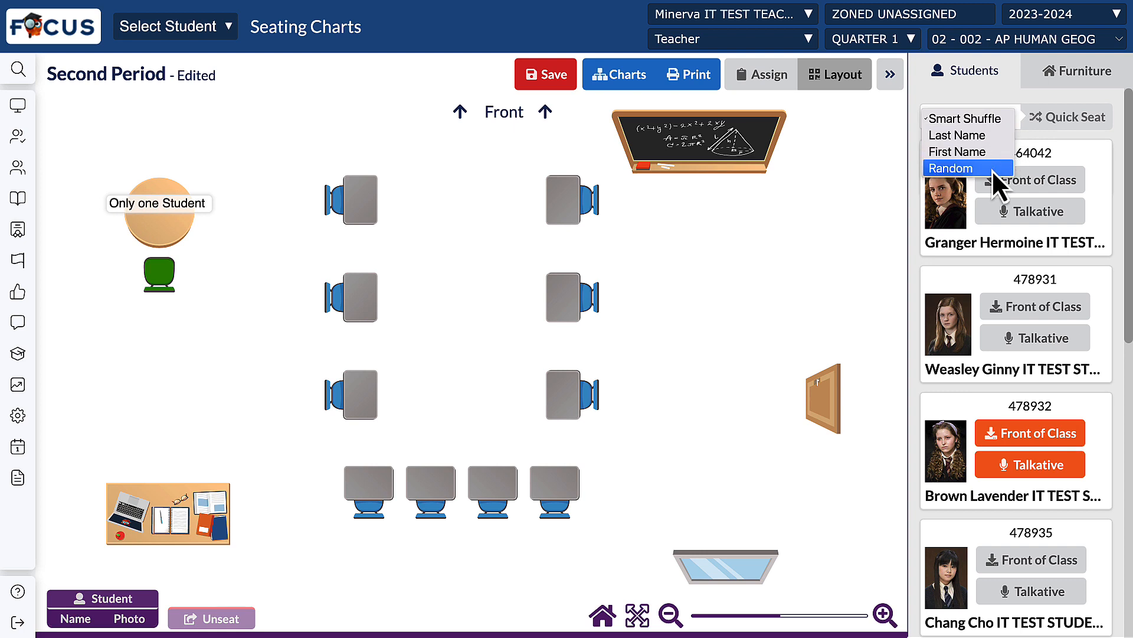
pyautogui.click(996, 131)
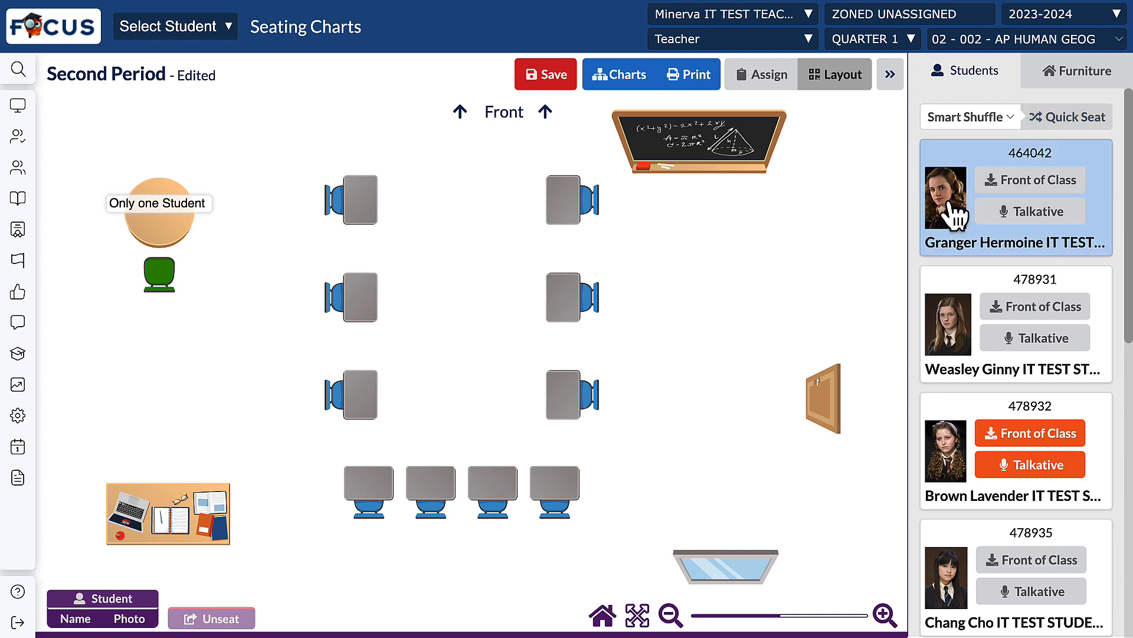
pyautogui.moveTo(952, 219); pyautogui.dragTo(570, 200)
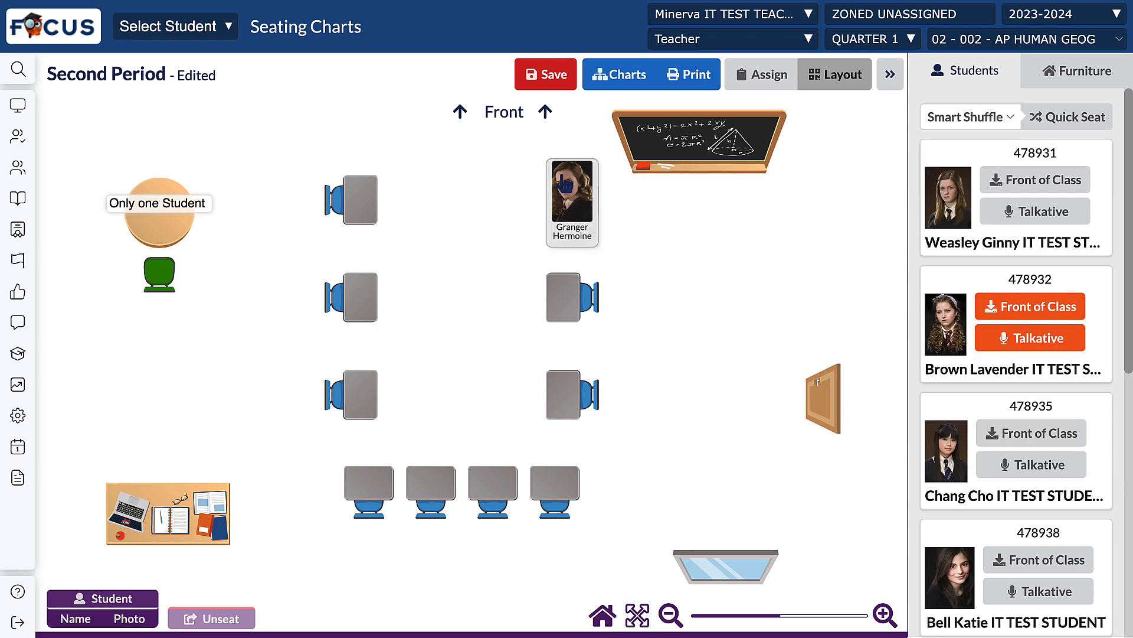
# Step: Quick-seat the whole class with Smart Shuffle, and move the student at the back row's first desk to the left column's empty middle desk
pyautogui.click(1066, 120)
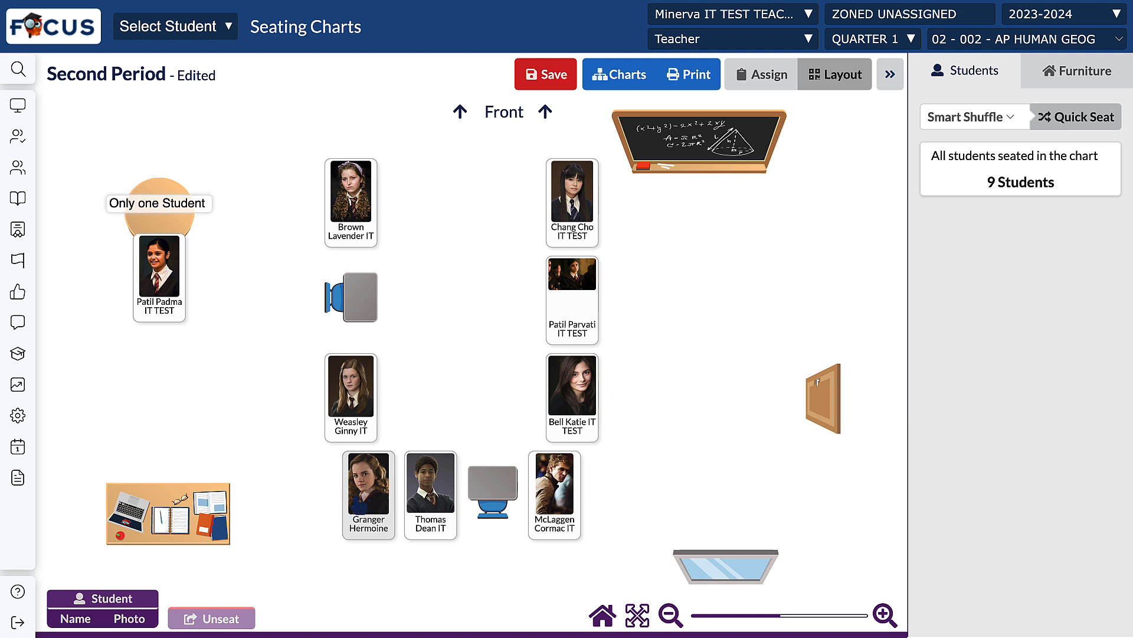
pyautogui.moveTo(367, 498); pyautogui.dragTo(351, 287)
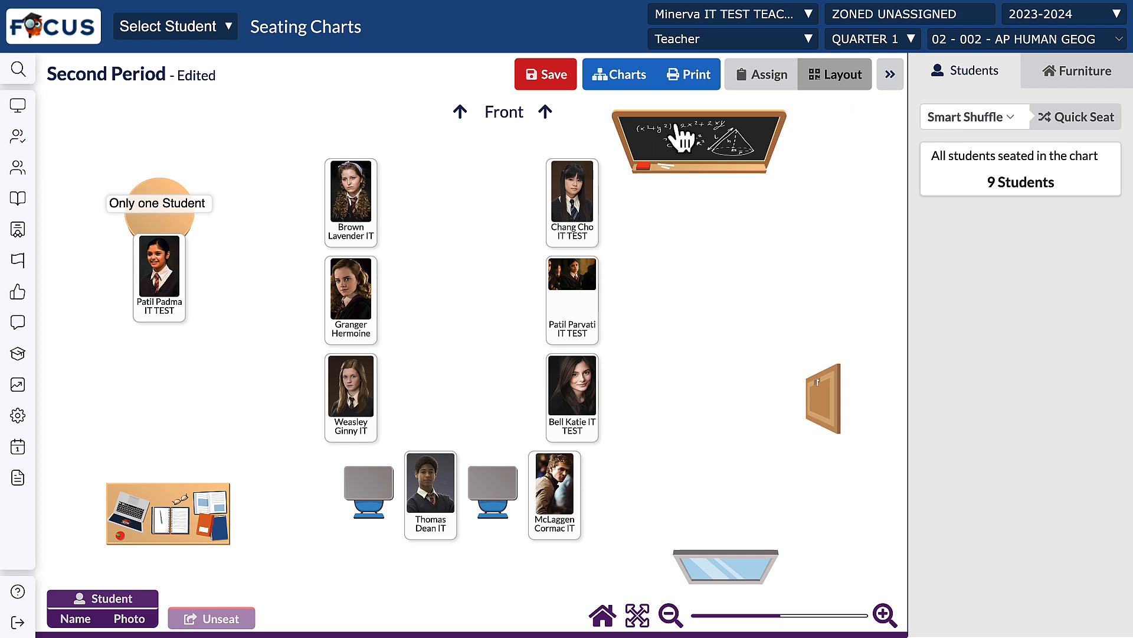
# Step: Switch the chart to attendance assignment and mark the student at the back row's last desk as Tardy
pyautogui.click(768, 76)
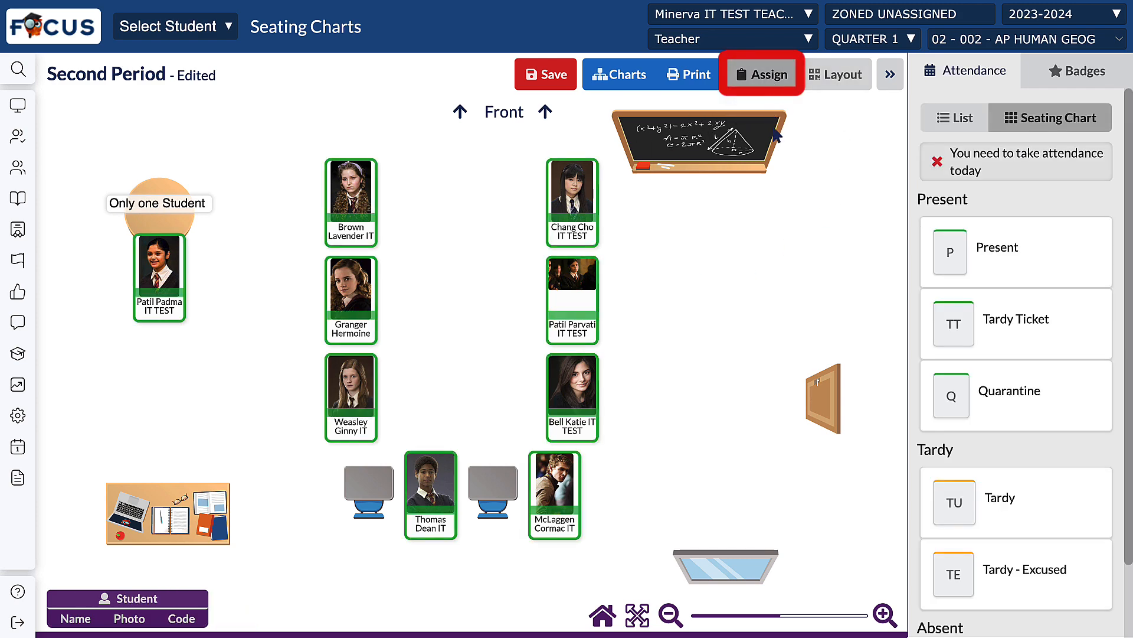
pyautogui.click(981, 406)
pyautogui.scroll(-1, 986, 416)
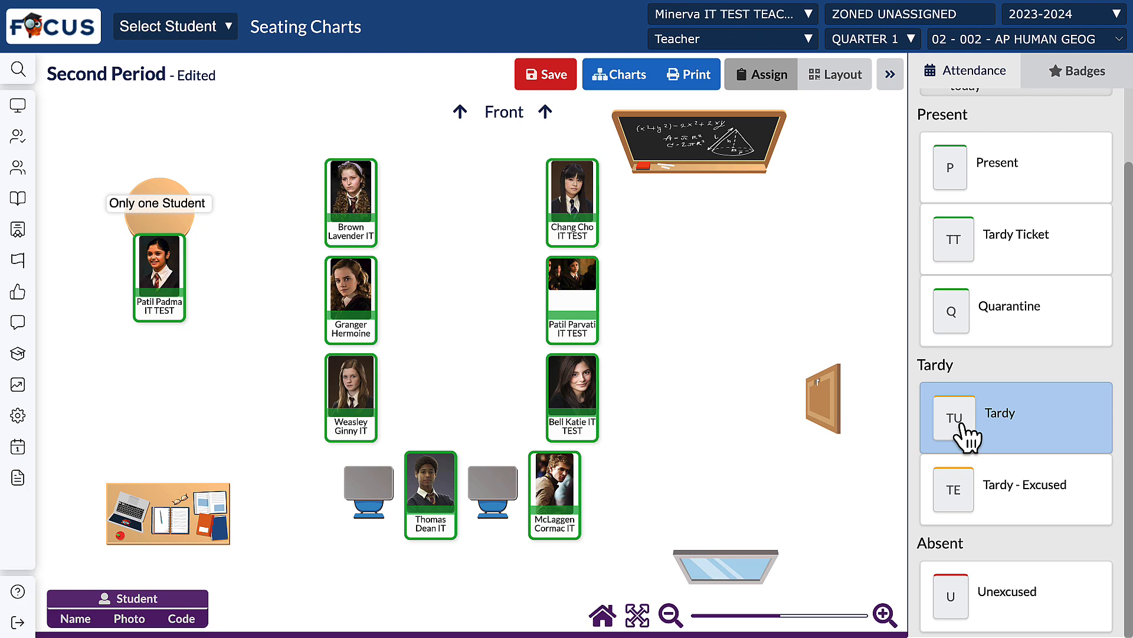
pyautogui.click(944, 422)
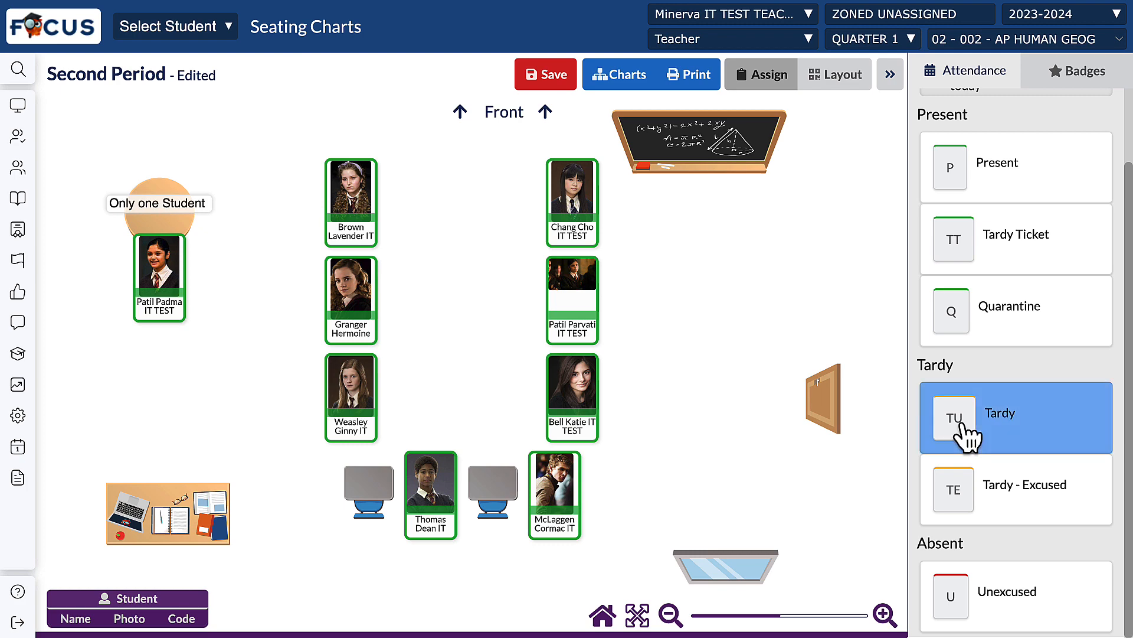
pyautogui.click(555, 490)
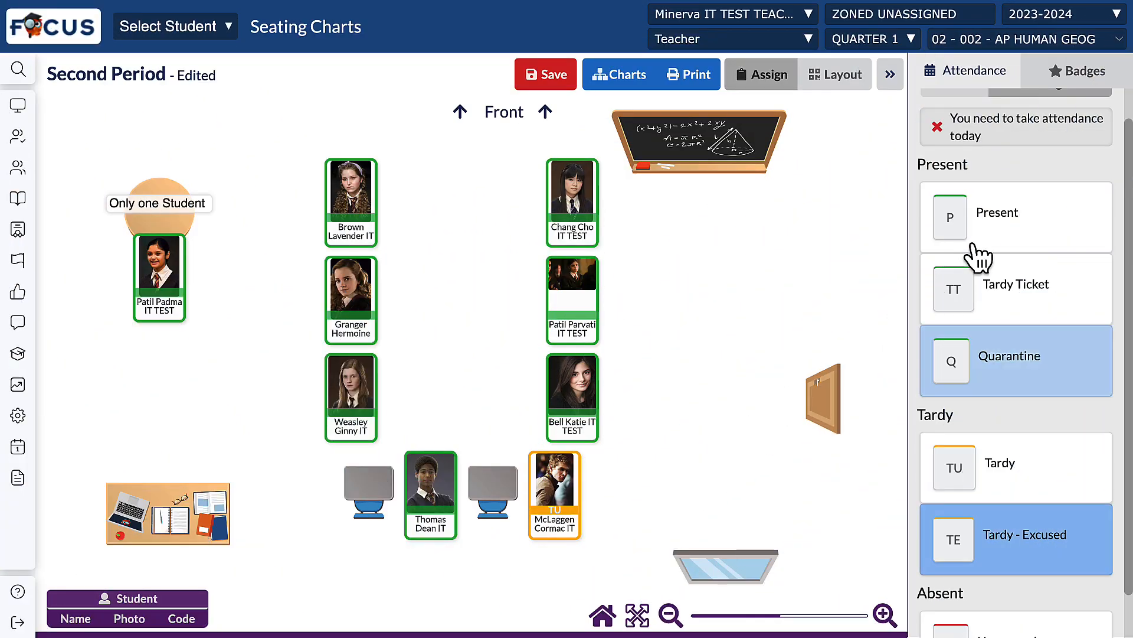
# Step: Set the attendance of the student at the back row's last desk back to Present
pyautogui.click(978, 242)
pyautogui.click(555, 490)
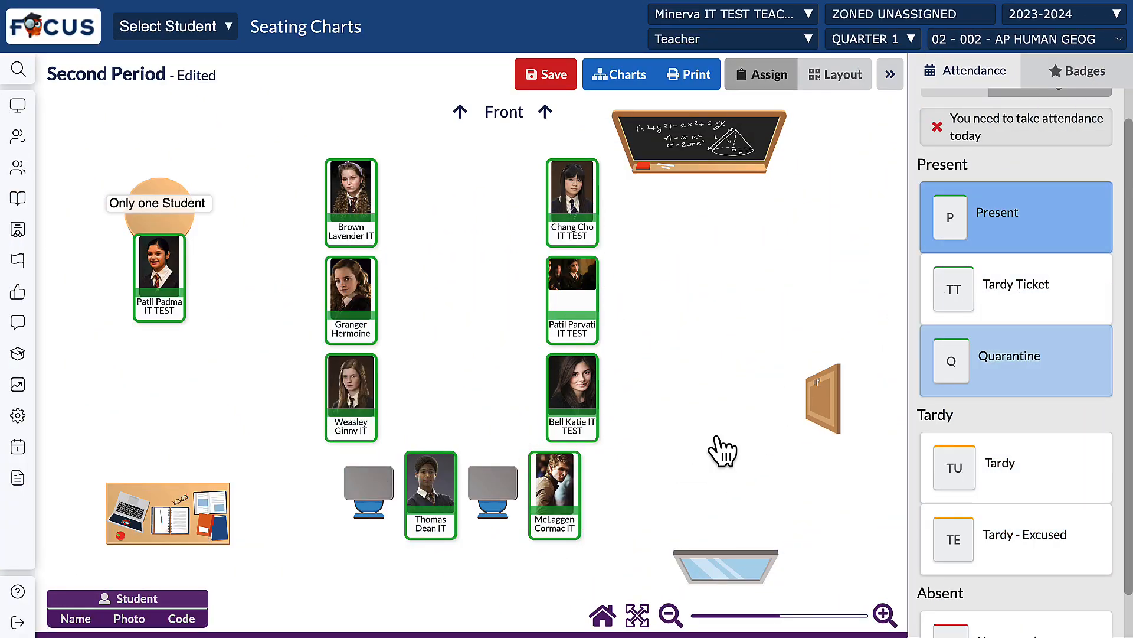
# Step: Mark the student at the right column's middle desk as absent with the Unexcused code, and save the chart and attendance
pyautogui.scroll(-1, 1015, 390)
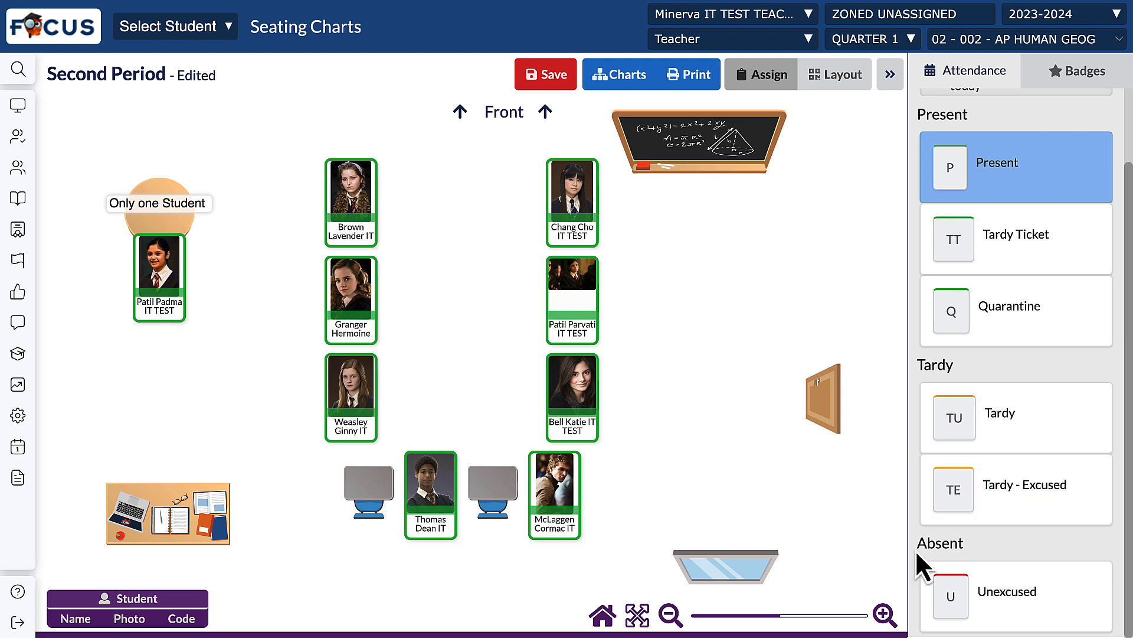
pyautogui.click(977, 587)
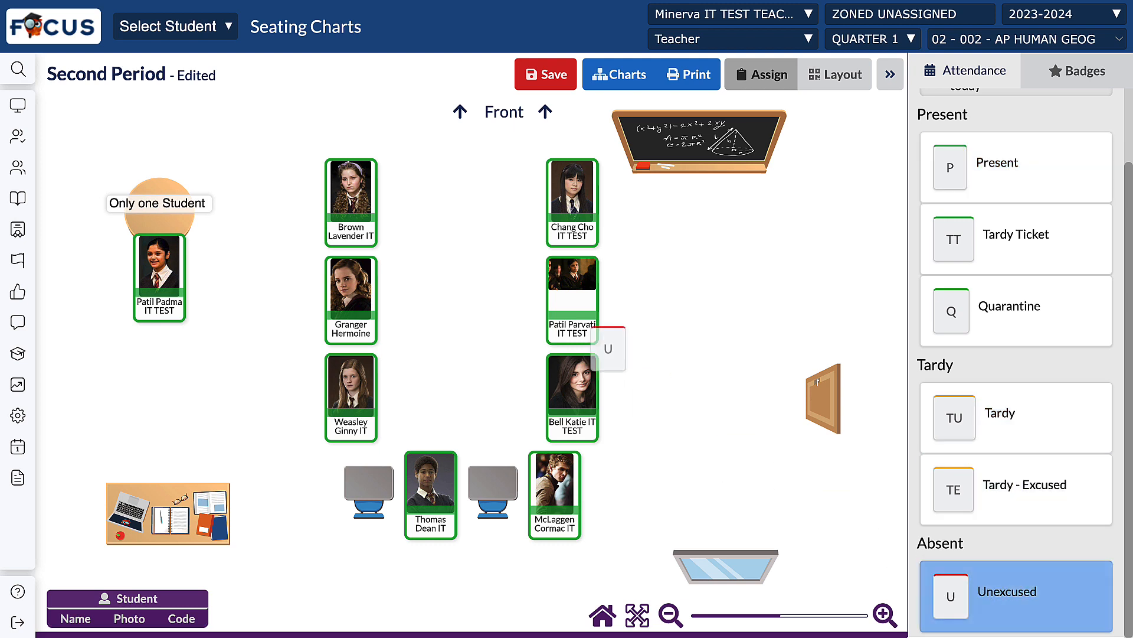
pyautogui.click(576, 304)
pyautogui.scroll(1, 1015, 316)
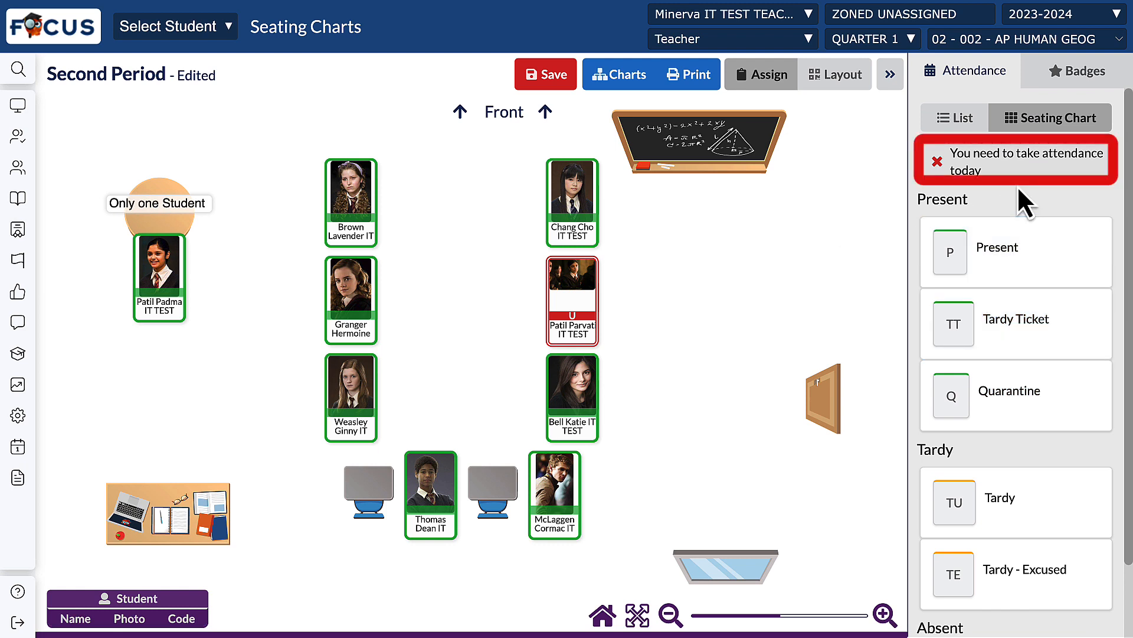
pyautogui.click(545, 81)
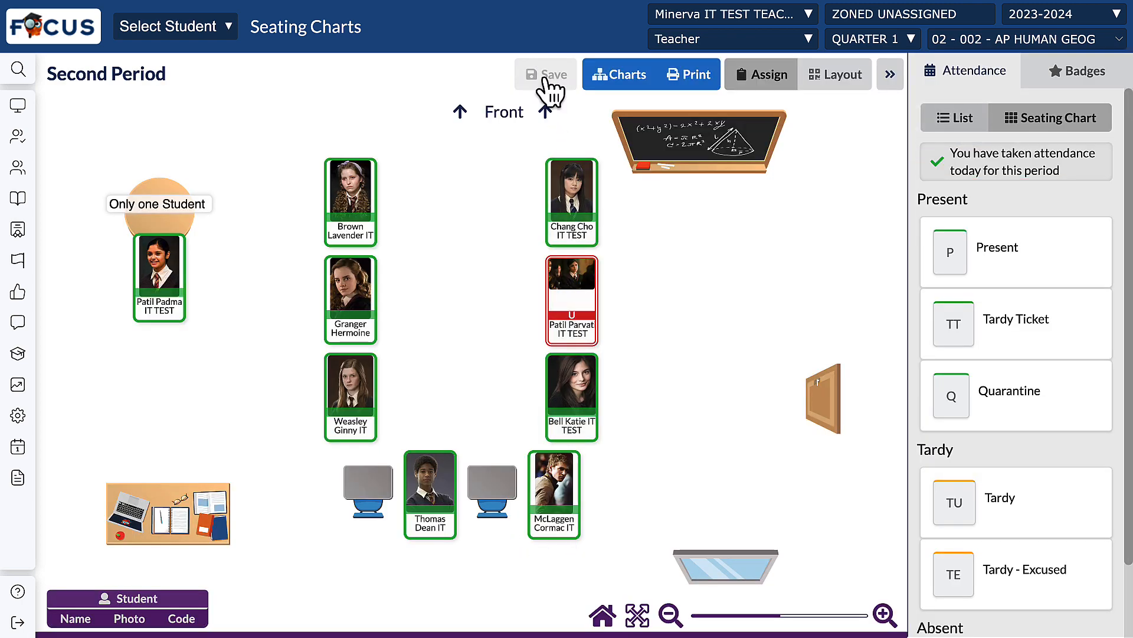
# Step: Open badge assignment for the class, look at its list view, and return to the seating chart view
pyautogui.click(1092, 74)
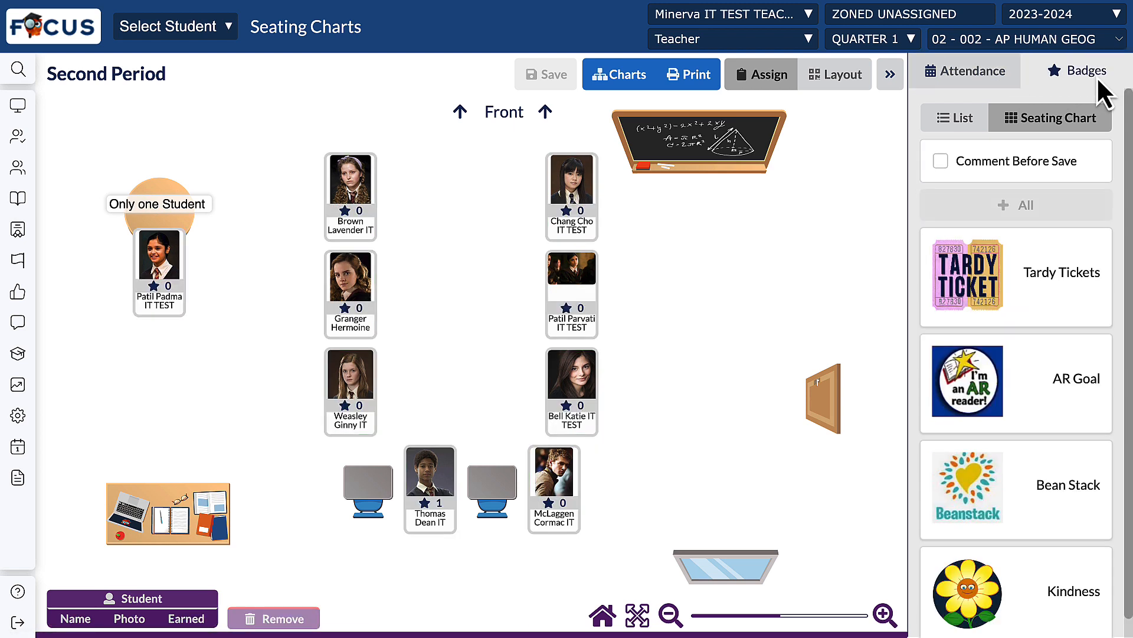
pyautogui.click(961, 119)
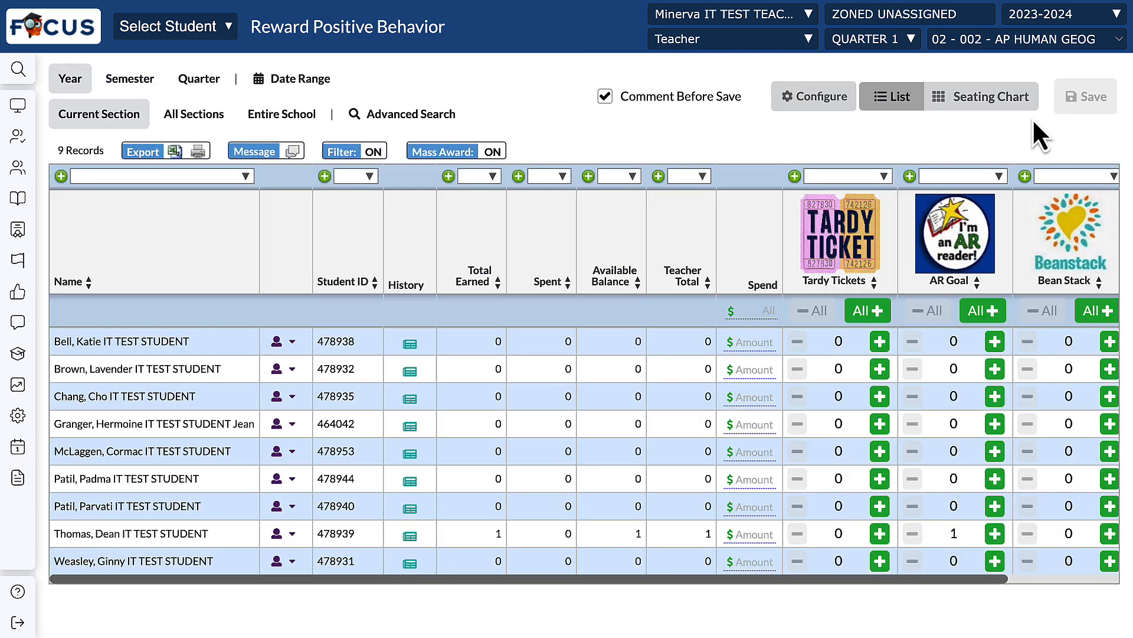
pyautogui.click(1028, 108)
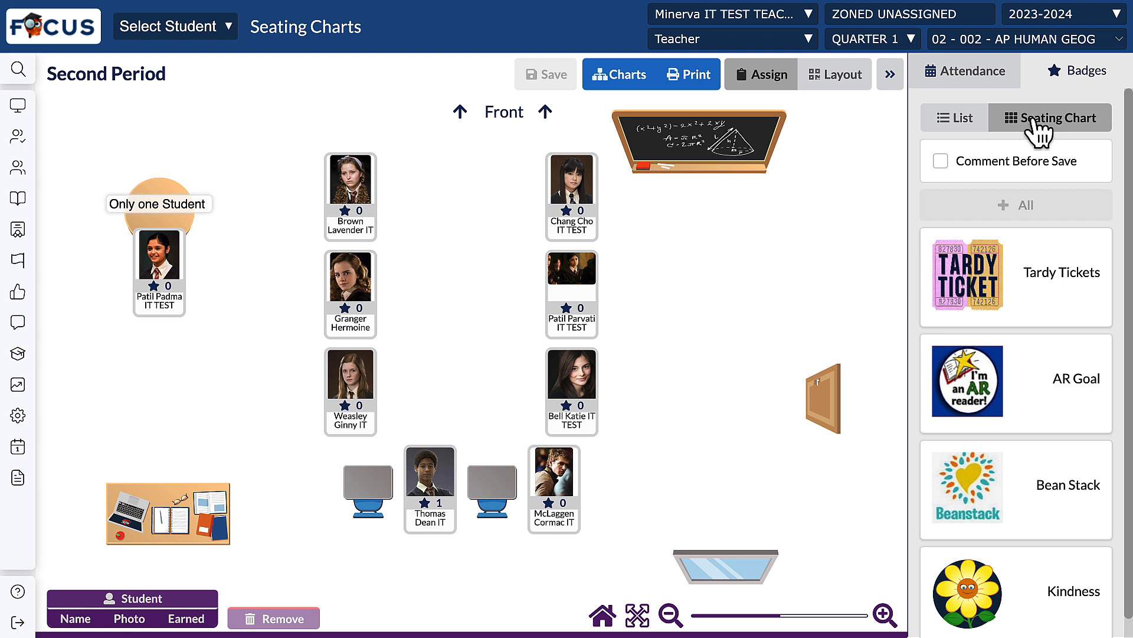
# Step: Award the Tardy Tickets badge to the student at the back row's second desk and save the change
pyautogui.click(992, 273)
pyautogui.click(978, 295)
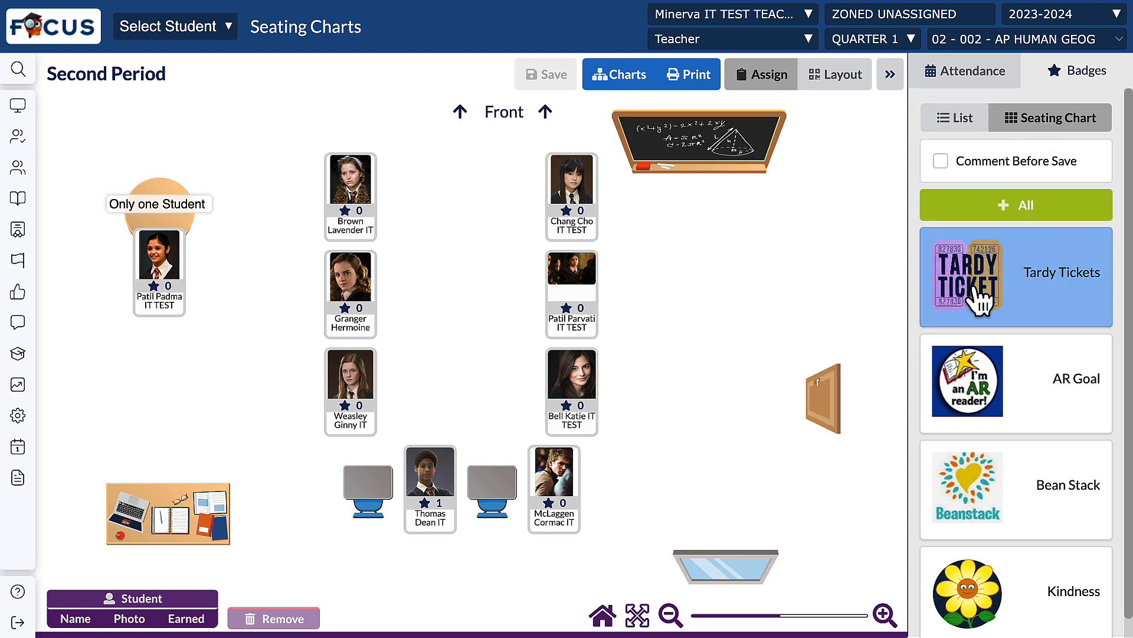
pyautogui.click(429, 481)
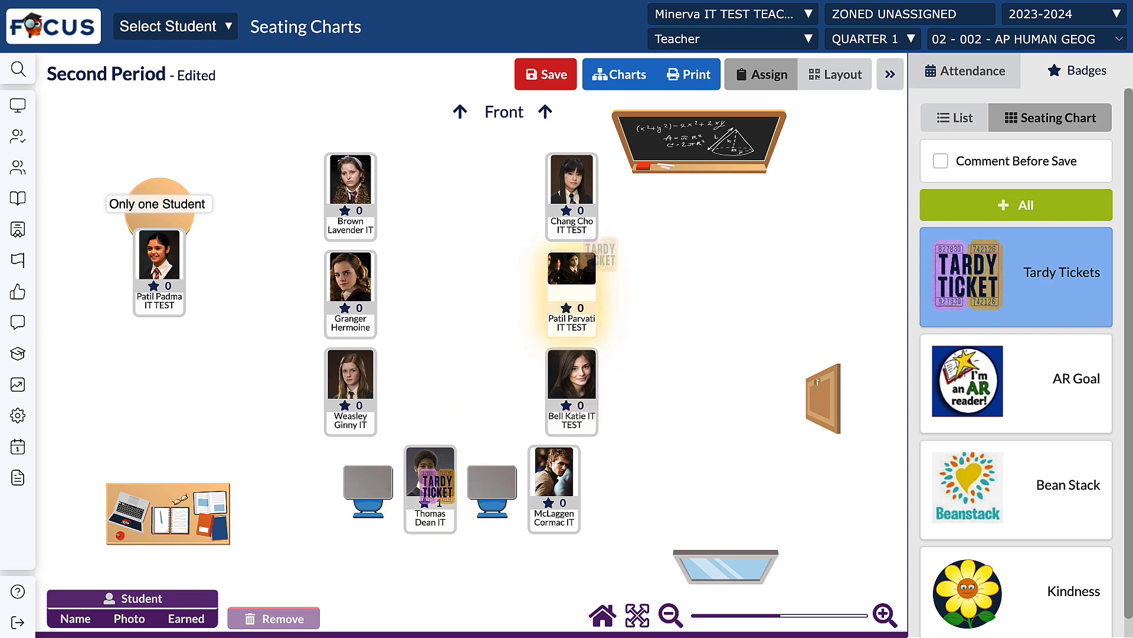
pyautogui.click(549, 82)
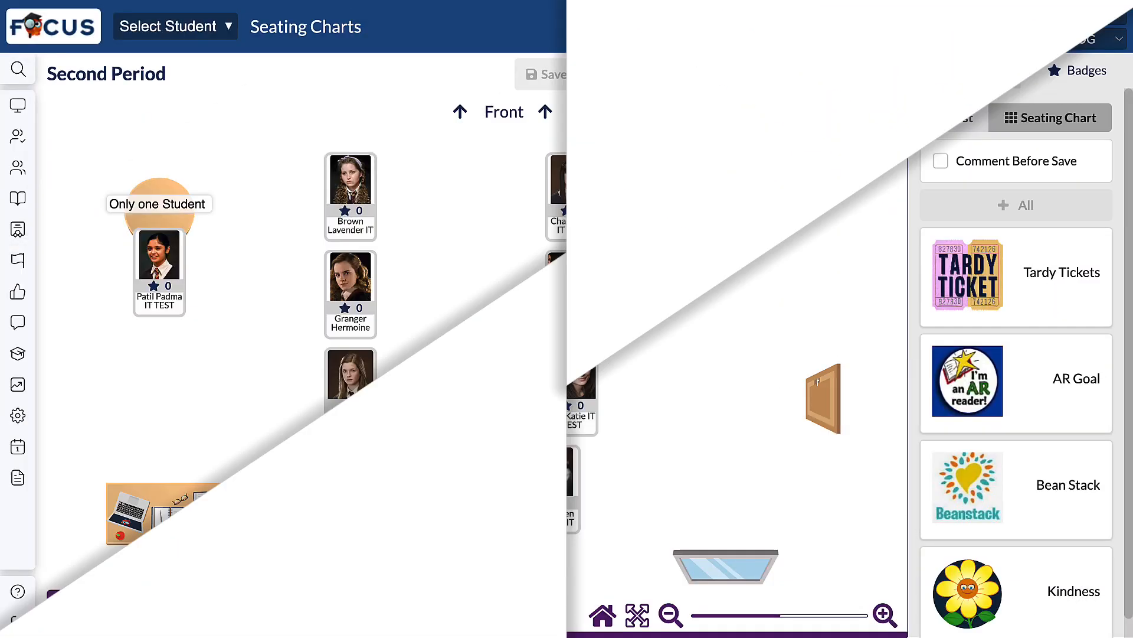
# Step: Preview the printout of the Second Period seating chart and cancel without printing
pyautogui.click(688, 77)
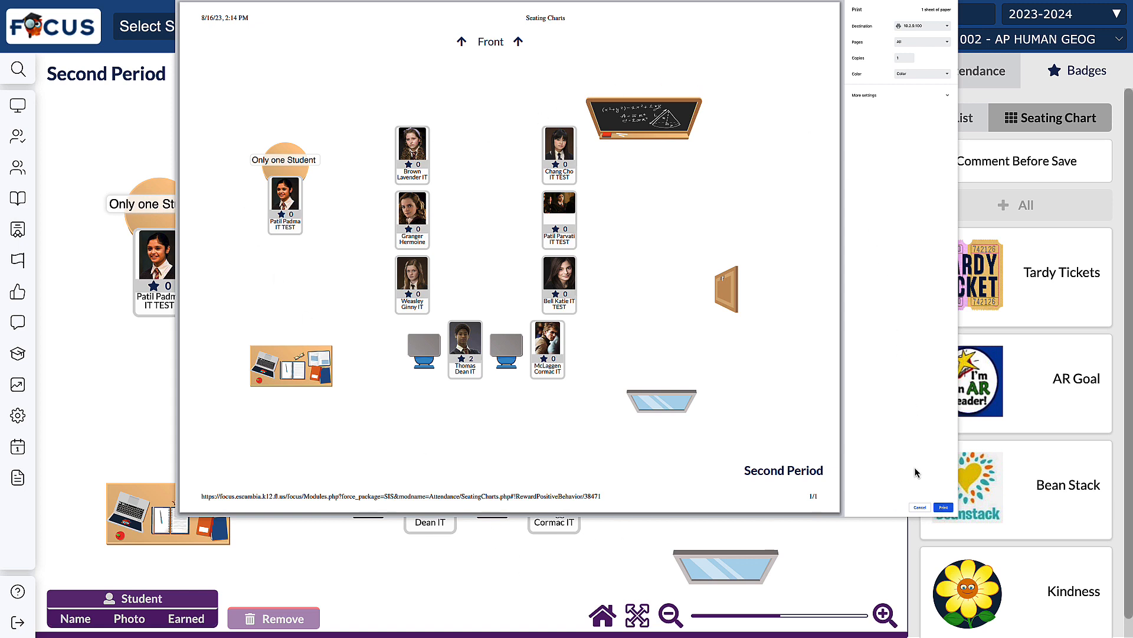
pyautogui.click(922, 507)
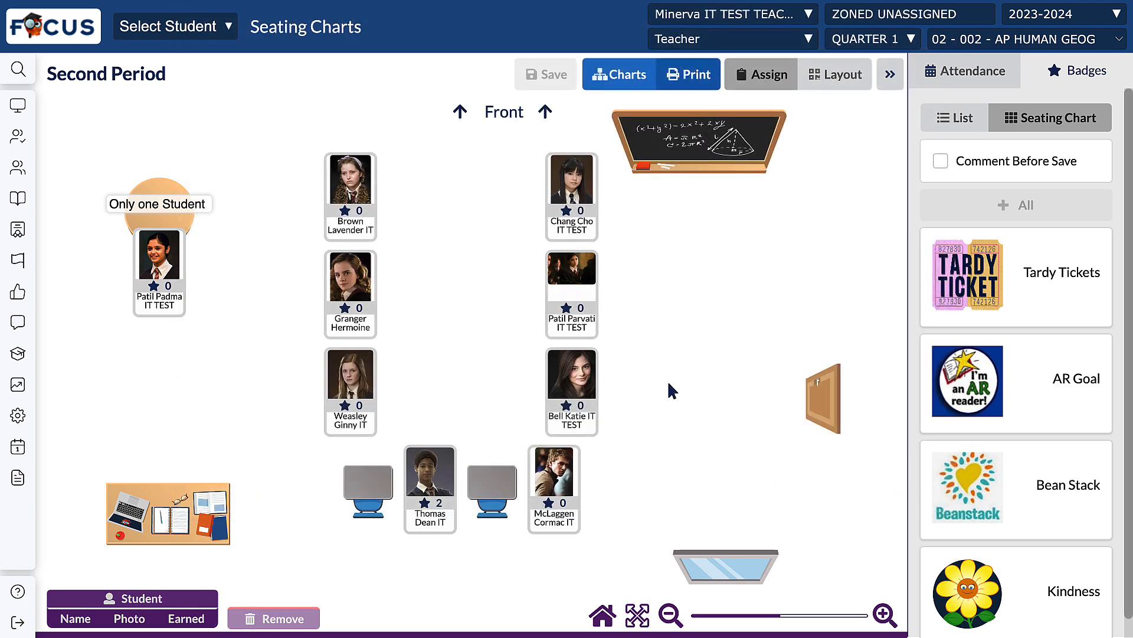